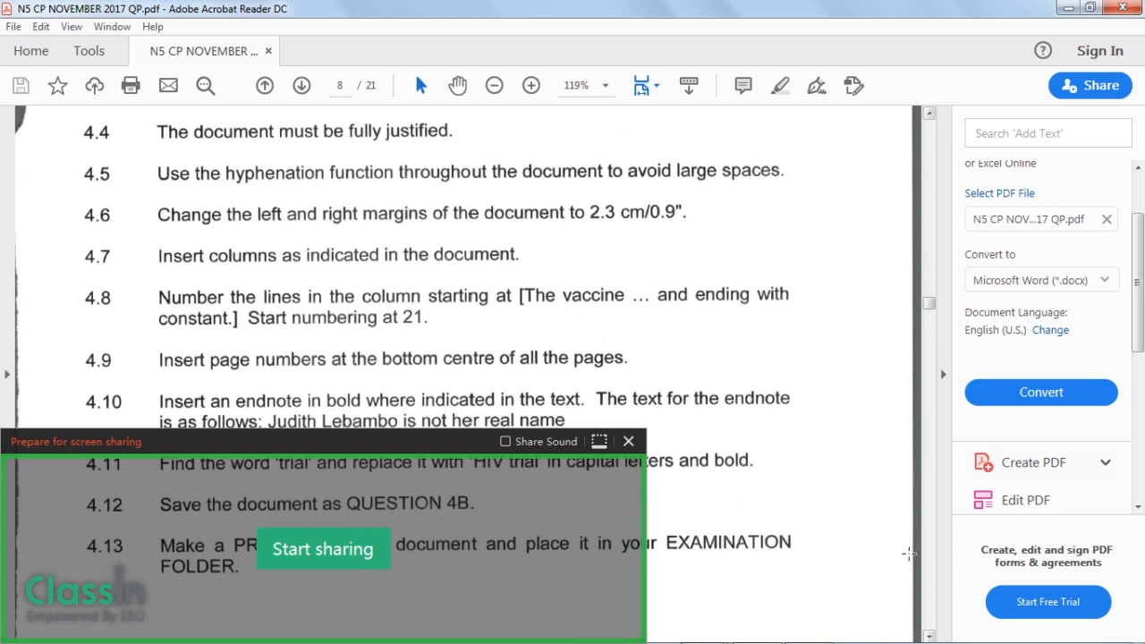
# Step: Find the instruction for two parallel columns in the exam paper and locate the matching paragraphs in the QUESTION 4B document in Word
pyautogui.moveTo(930, 636); pyautogui.dragTo(929, 636)
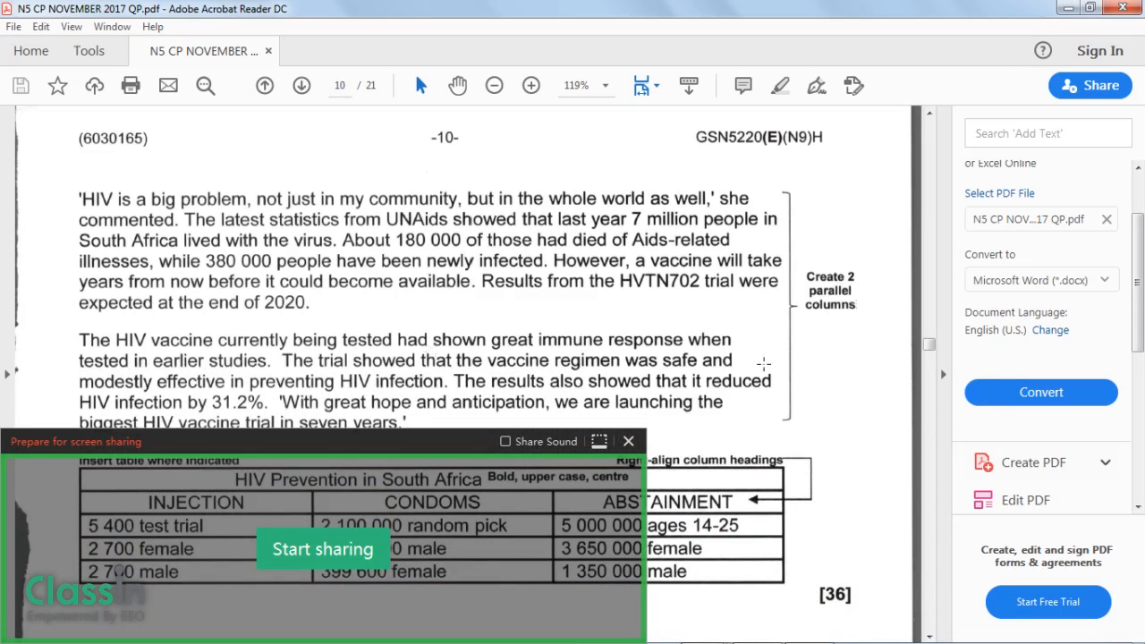
pyautogui.moveTo(702, 626)
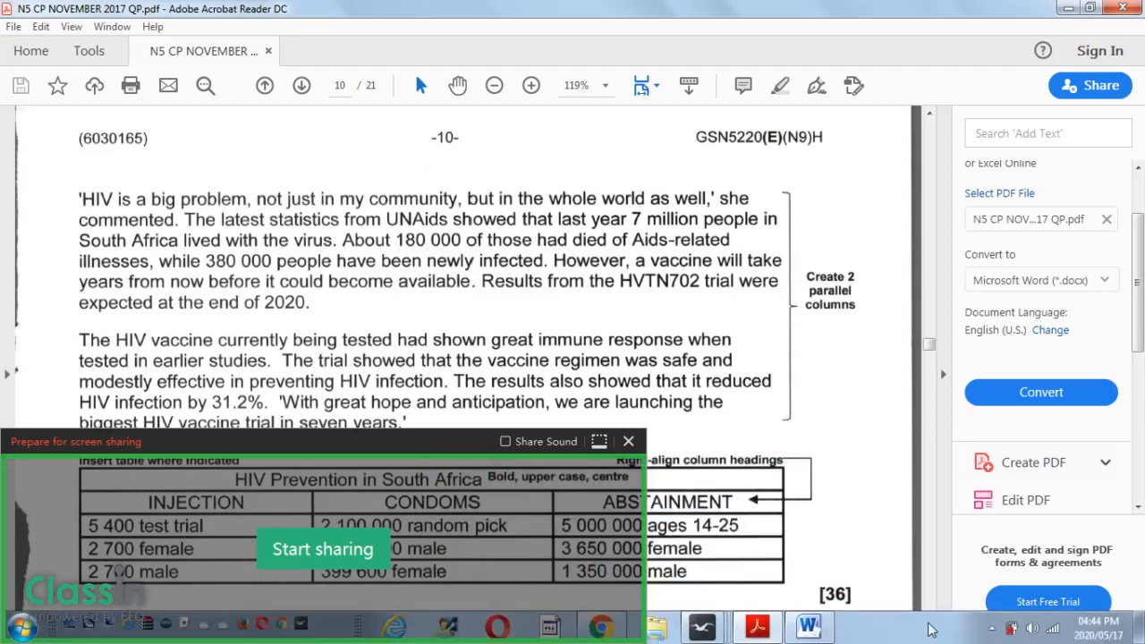
pyautogui.moveTo(808, 632)
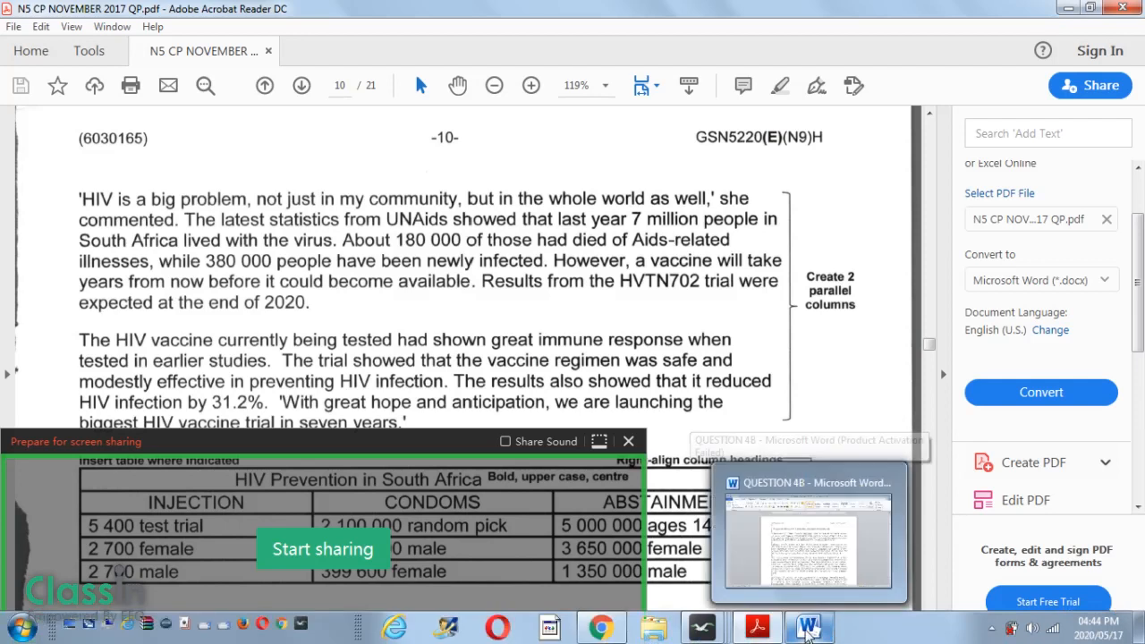
pyautogui.click(807, 541)
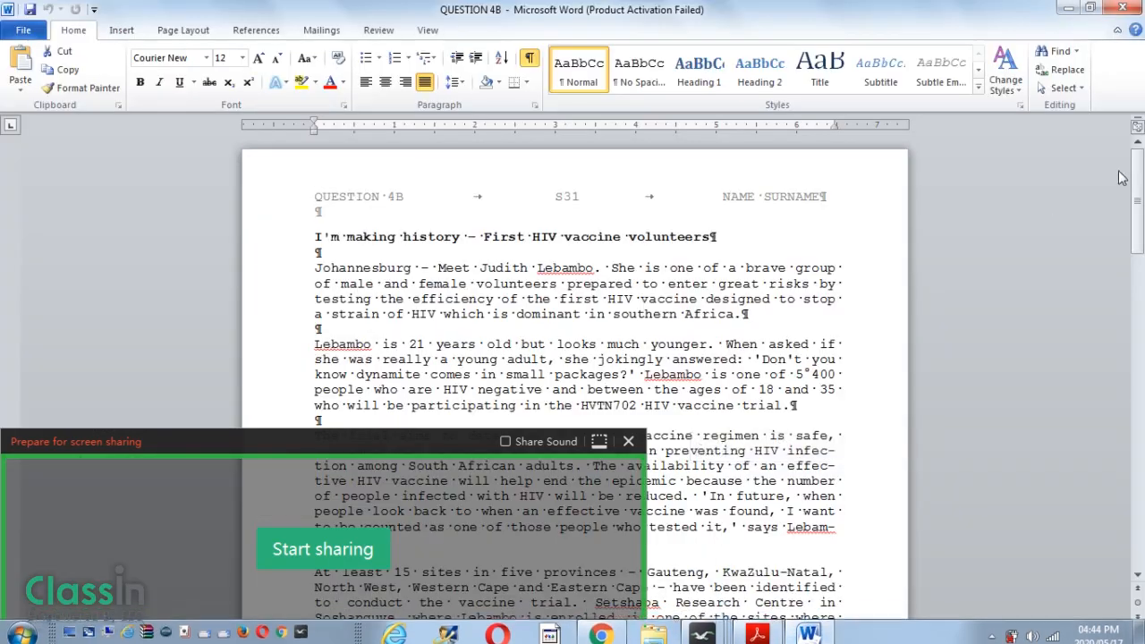
pyautogui.moveTo(1138, 181); pyautogui.dragTo(1142, 418)
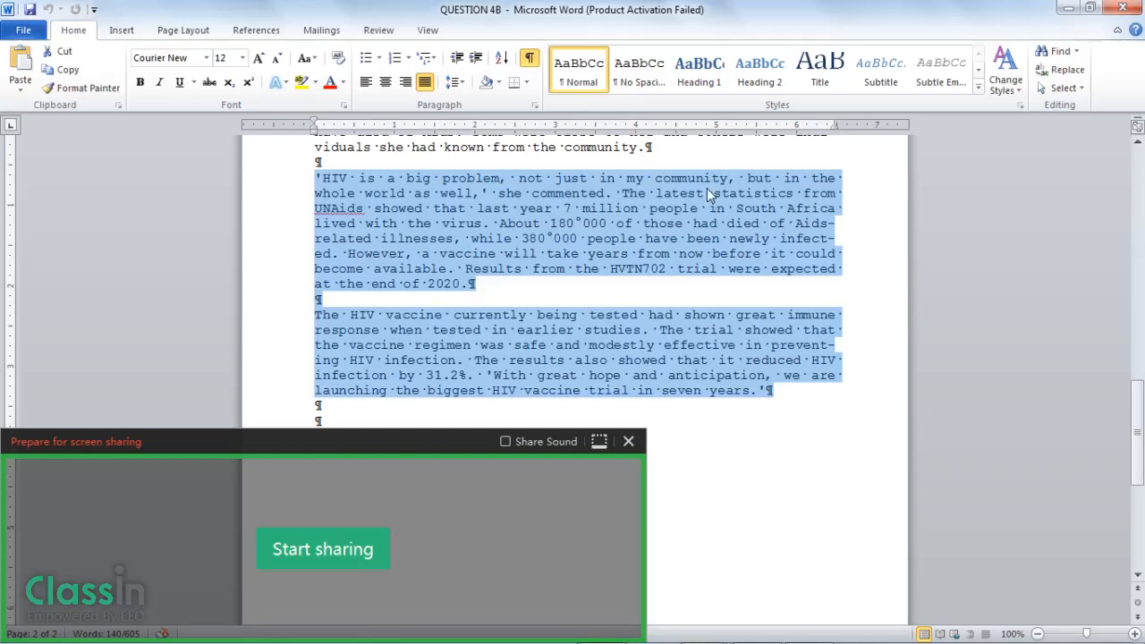
# Step: Hide the document's formatting marks and show them again
pyautogui.click(780, 404)
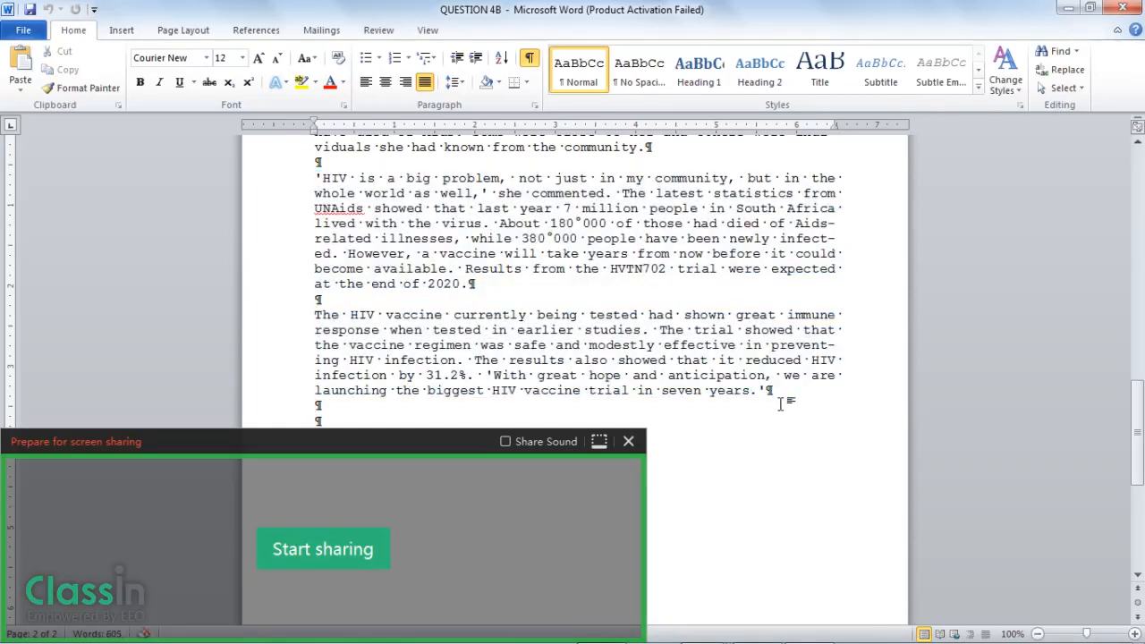
pyautogui.click(529, 61)
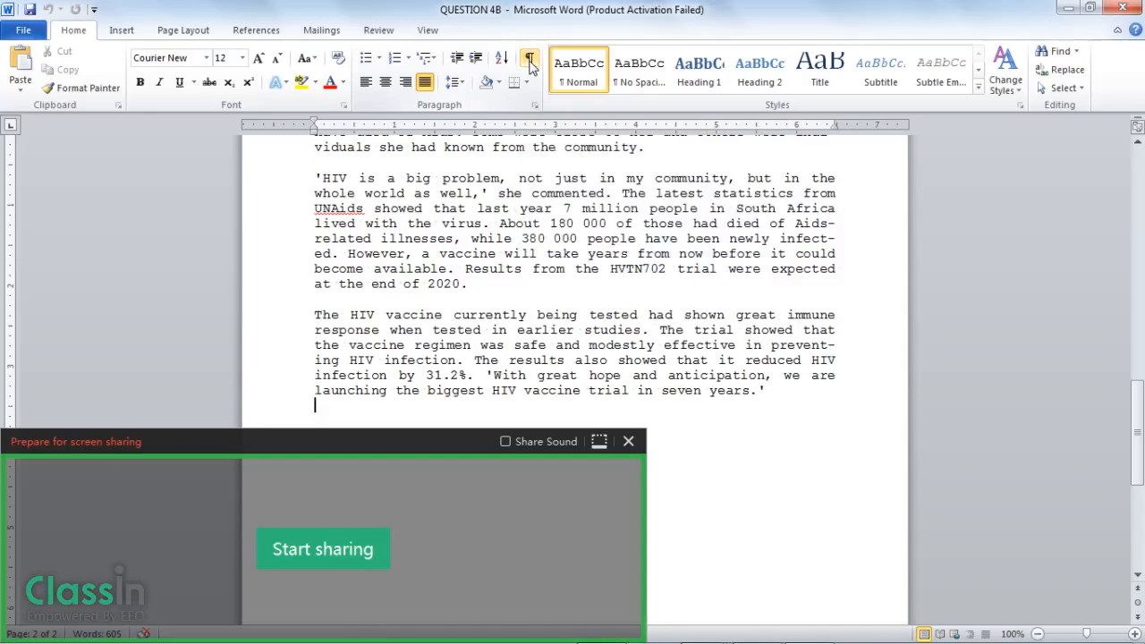
pyautogui.click(523, 292)
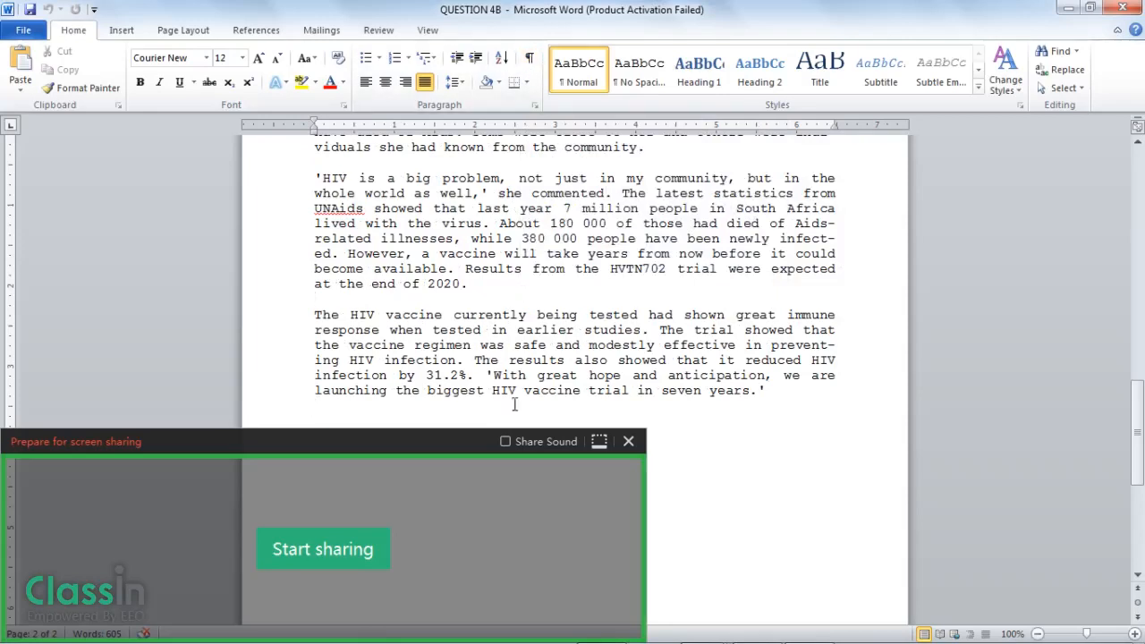
pyautogui.click(530, 63)
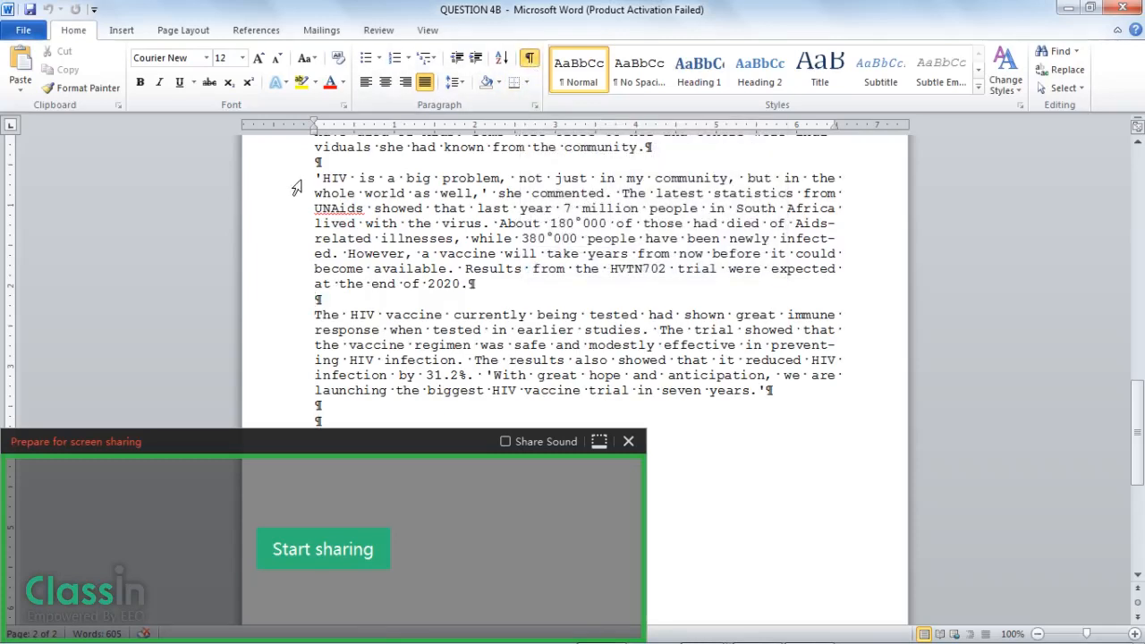
# Step: Format the last two paragraphs, from "'HIV is a big problem" to "in seven years.'", in two columns
pyautogui.moveTo(297, 184); pyautogui.dragTo(778, 390)
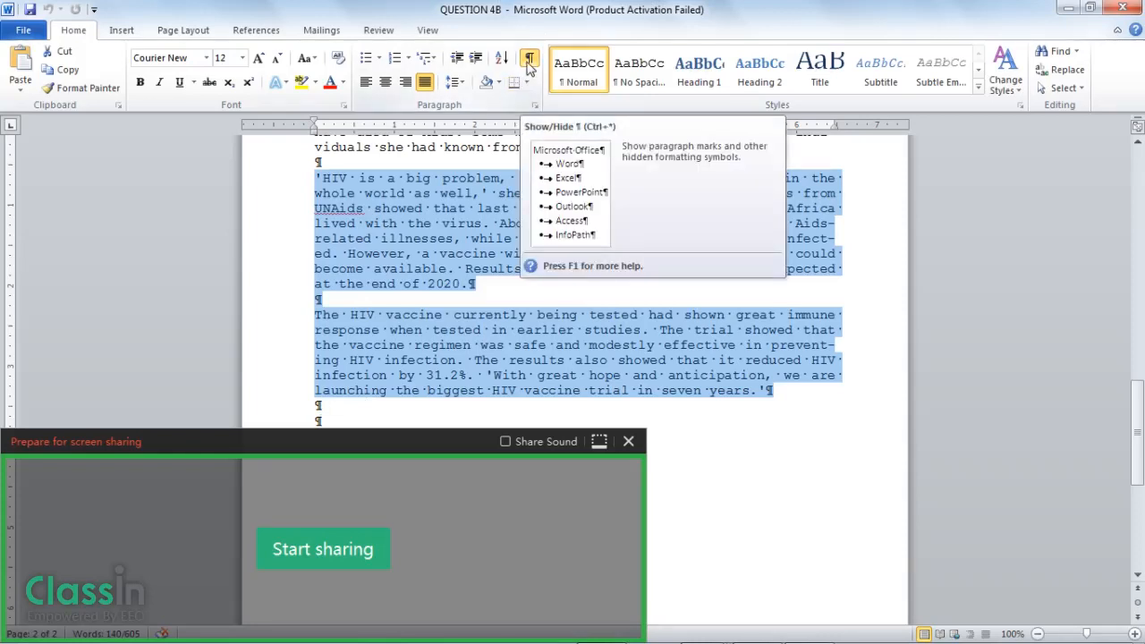
pyautogui.click(178, 30)
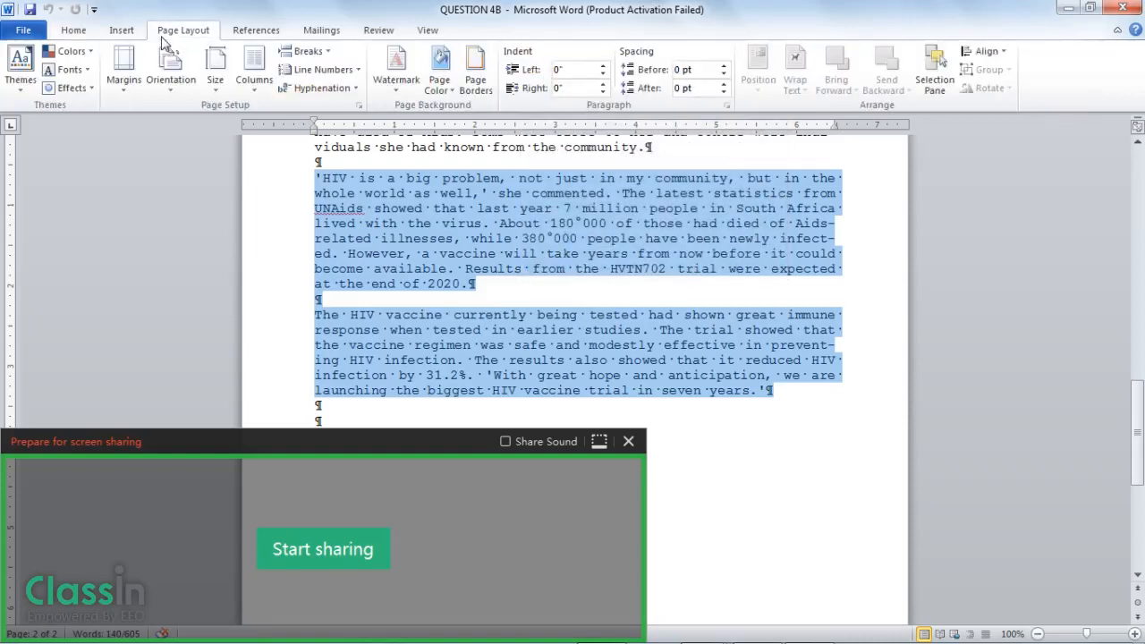
pyautogui.click(258, 77)
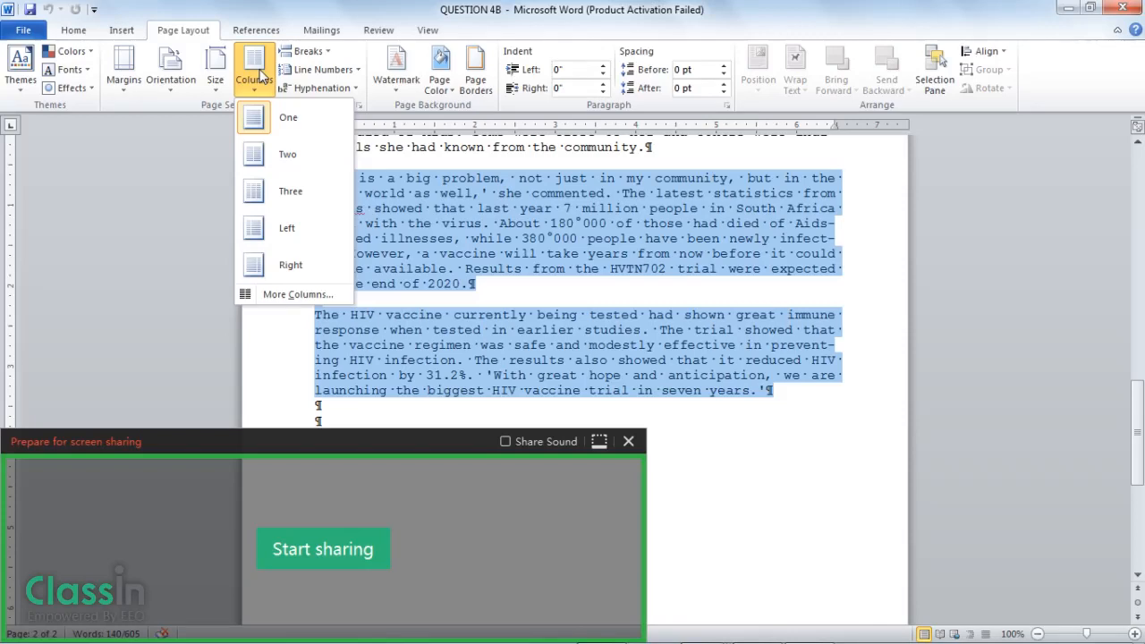
pyautogui.click(257, 154)
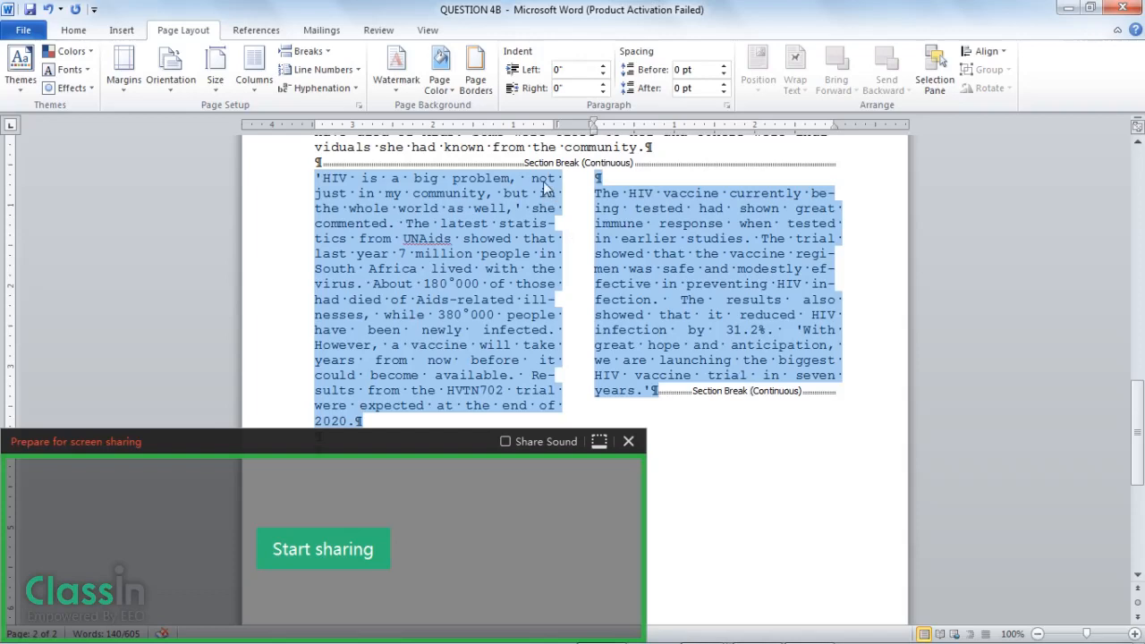
# Step: Try a column break before "The HIV vaccine currently being tested" and undo it
pyautogui.click(594, 193)
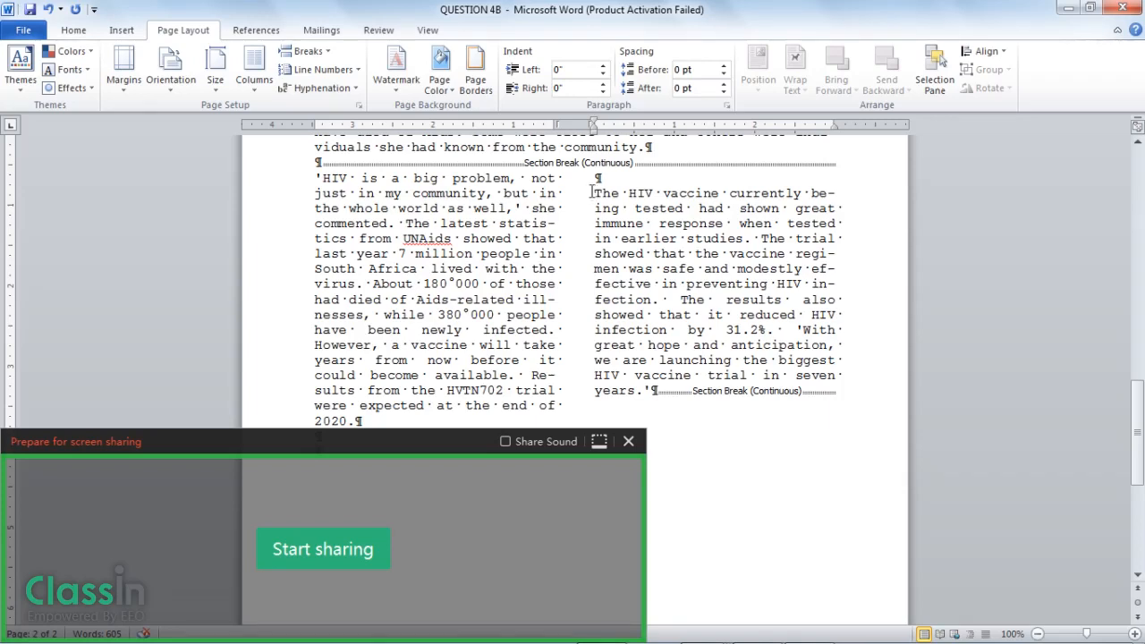
pyautogui.click(307, 51)
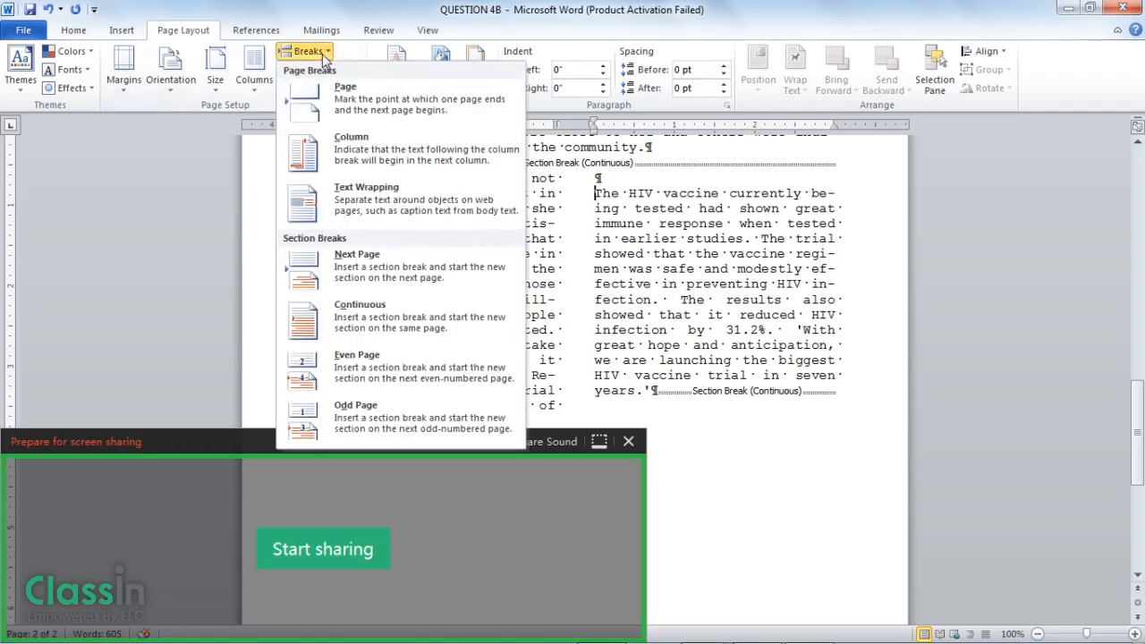
pyautogui.click(331, 146)
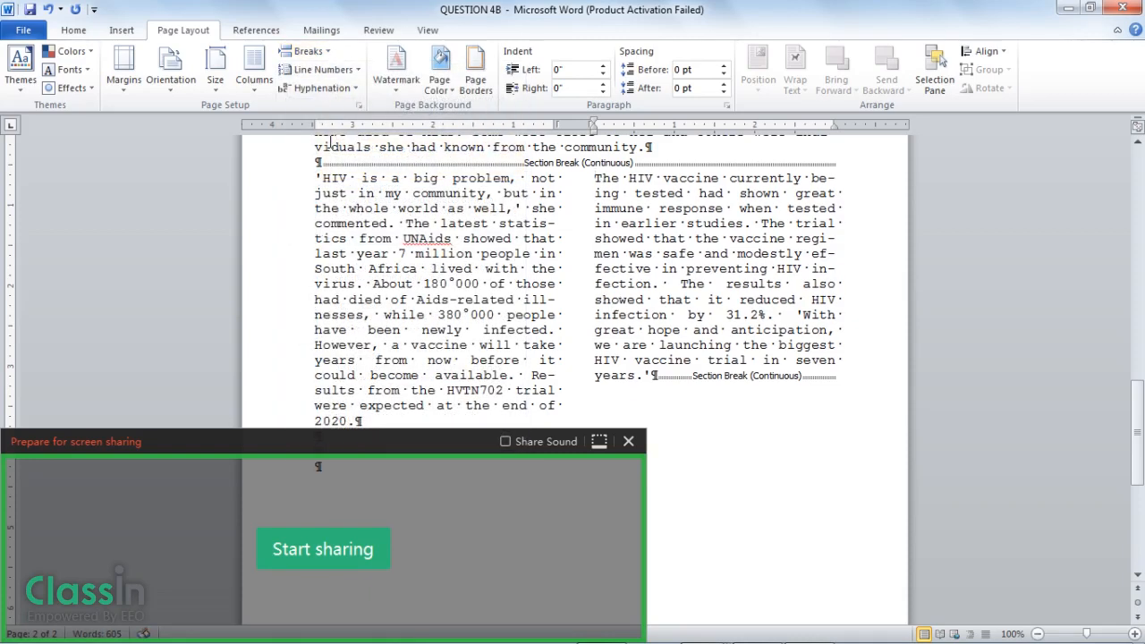
pyautogui.click(47, 10)
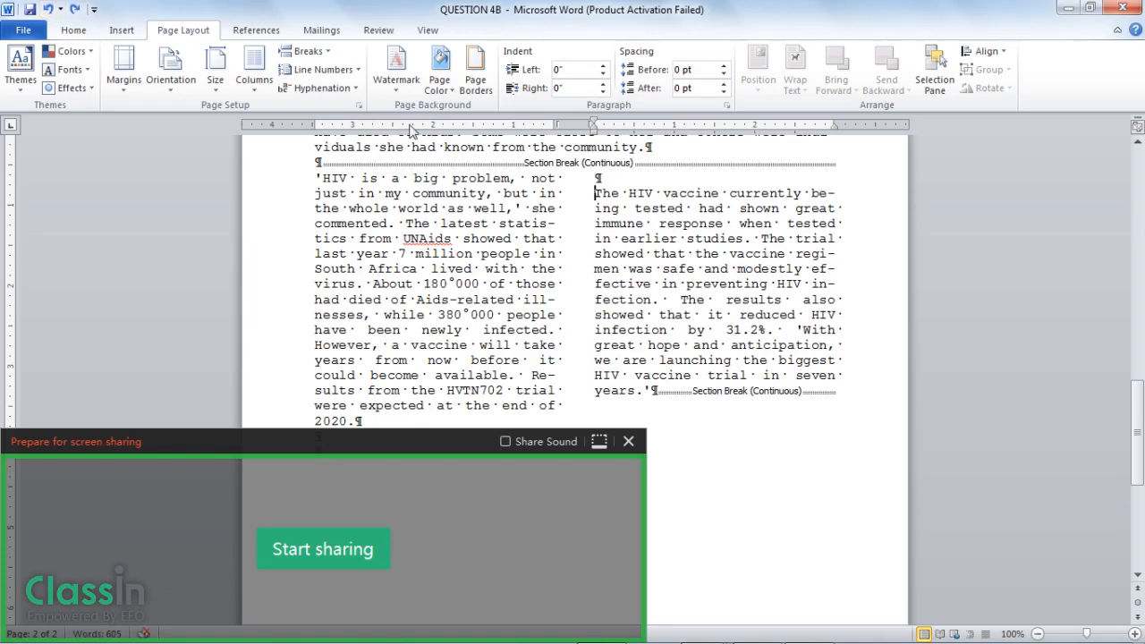
# Step: Insert a column break before "The HIV vaccine currently being tested" to start that paragraph at the head of the second column
pyautogui.click(596, 194)
pyautogui.click(327, 53)
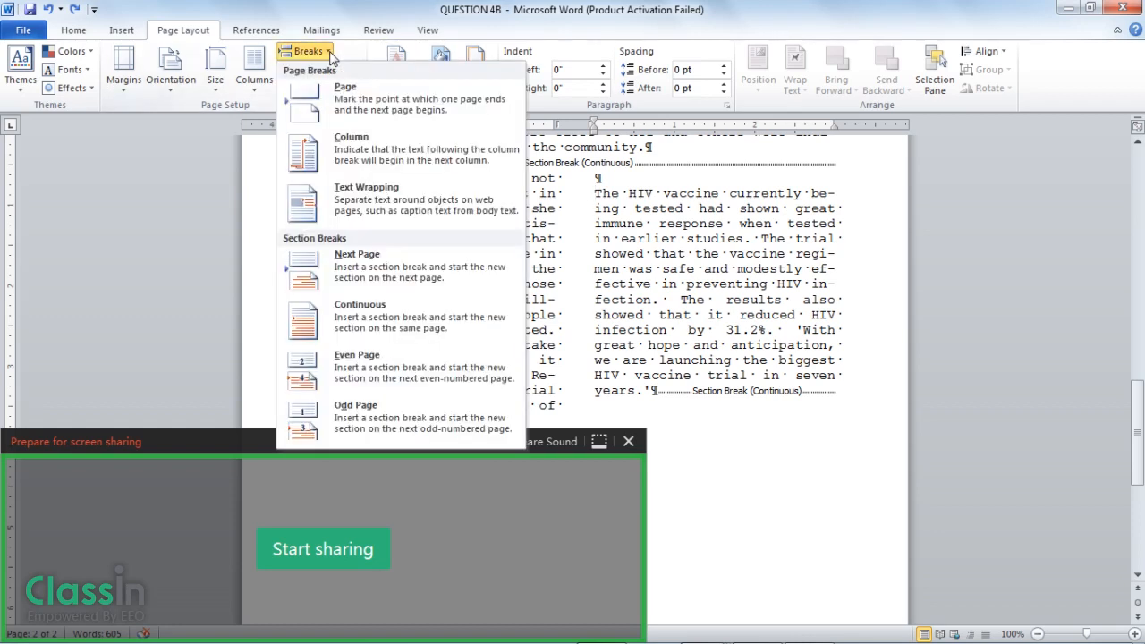
pyautogui.click(334, 142)
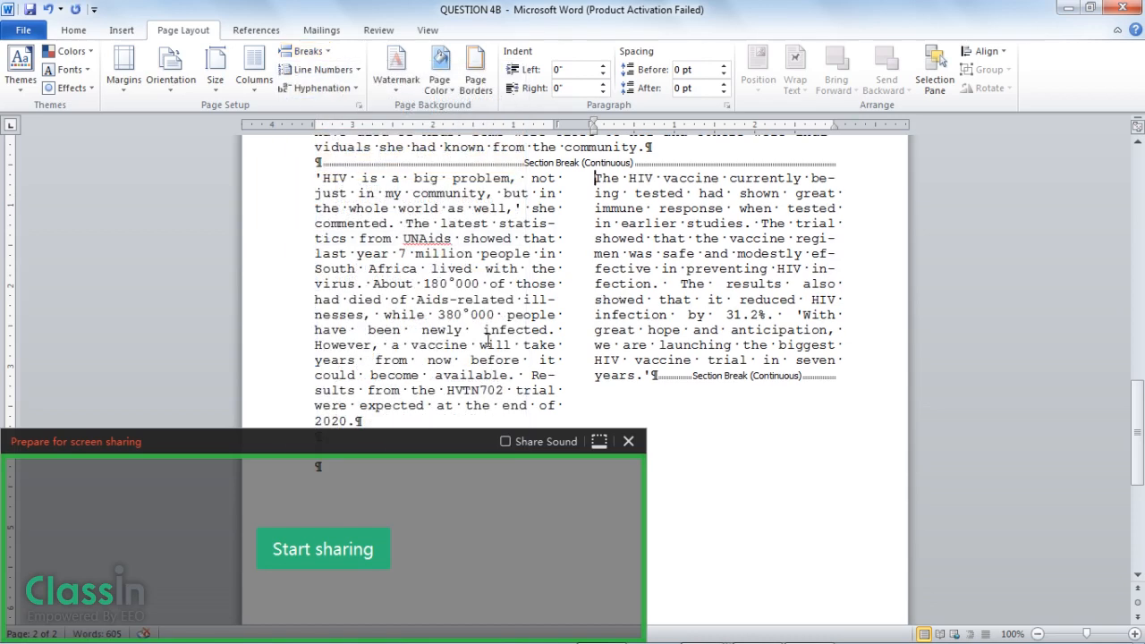
# Step: Switch to the exam paper PDF and read instruction 4.8 and the page break and line numbering notes on page 9
pyautogui.moveTo(576, 641)
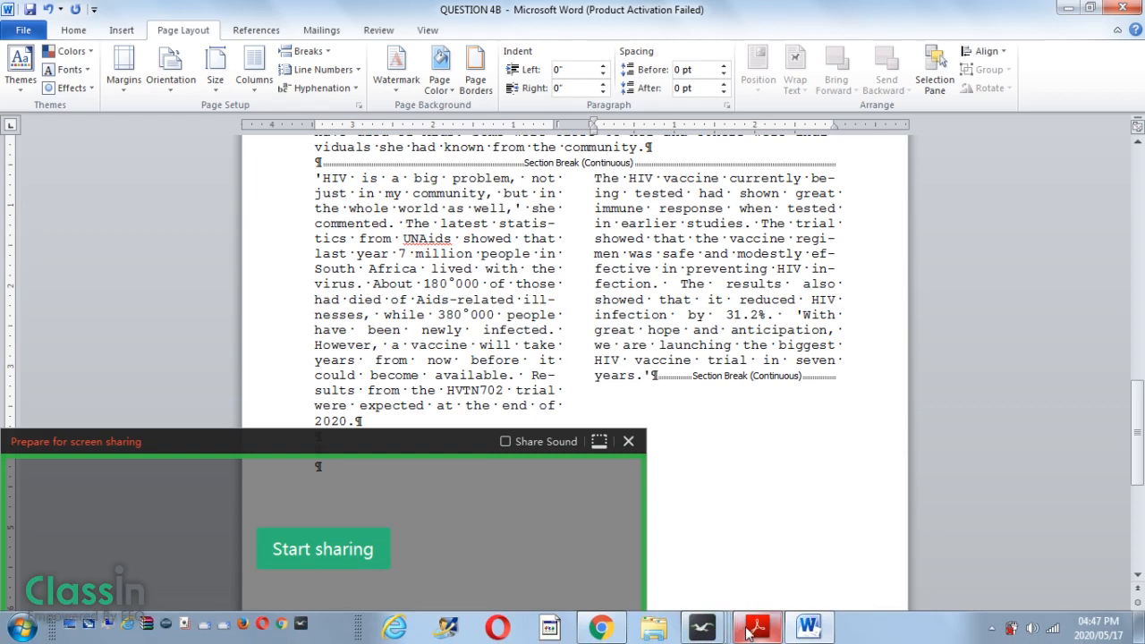
pyautogui.click(756, 637)
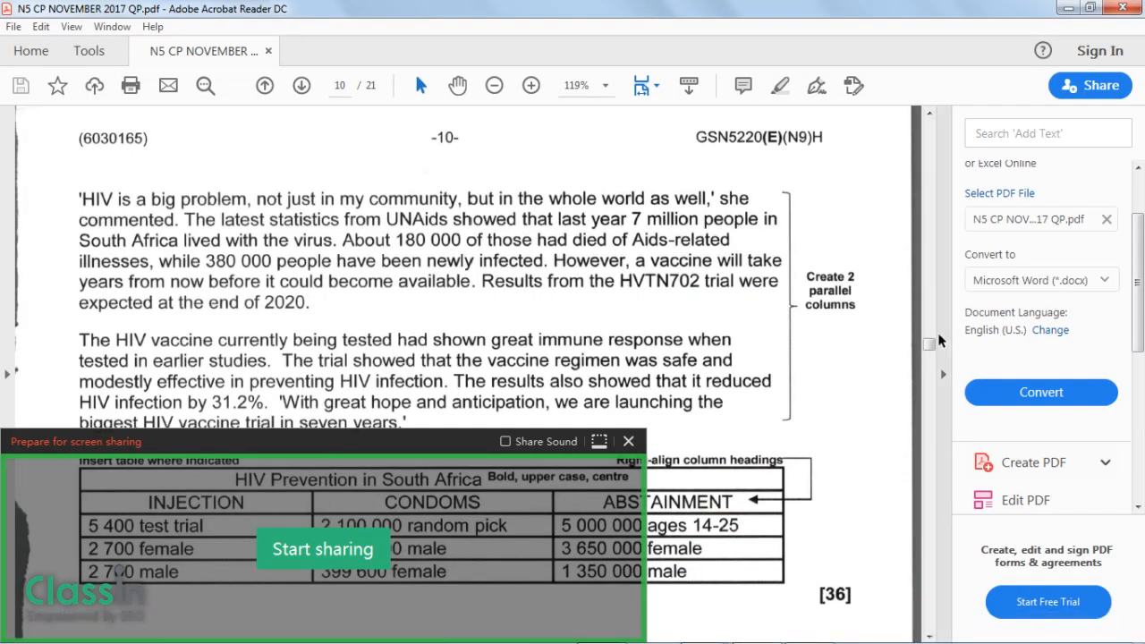
pyautogui.click(928, 114)
pyautogui.moveTo(929, 114); pyautogui.dragTo(928, 113)
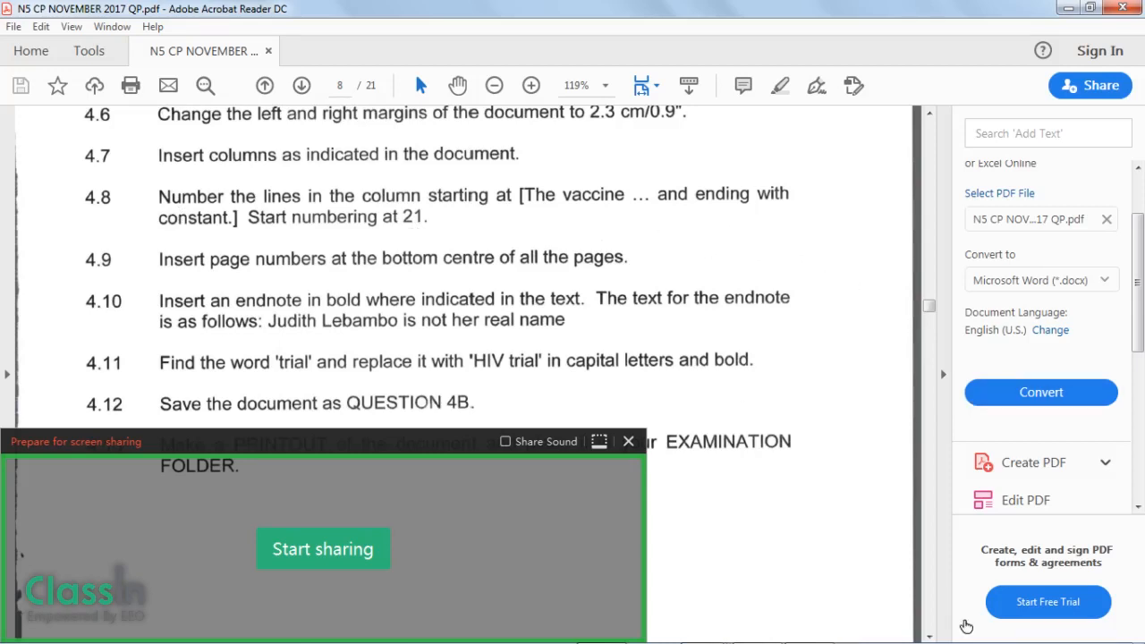
pyautogui.click(928, 637)
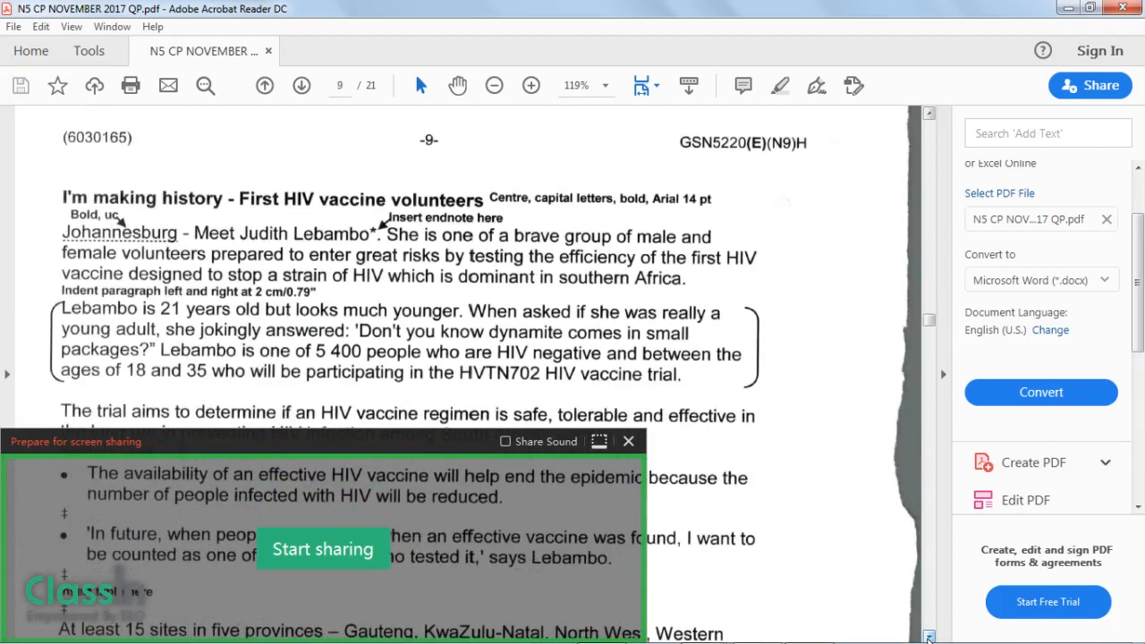
pyautogui.click(929, 638)
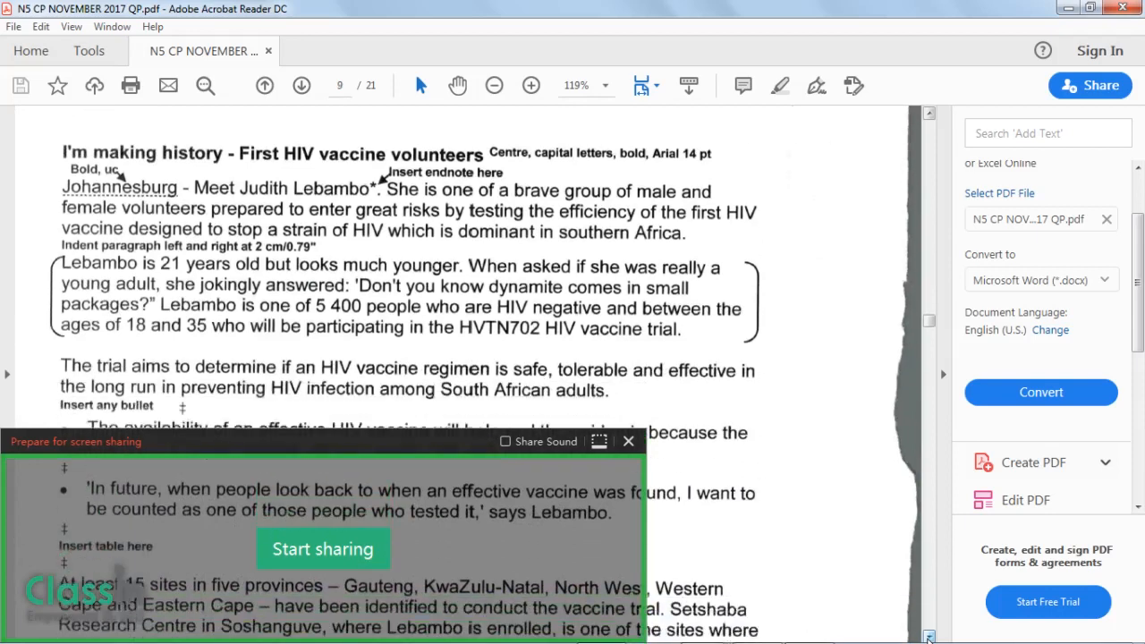
pyautogui.click(929, 638)
pyautogui.click(928, 637)
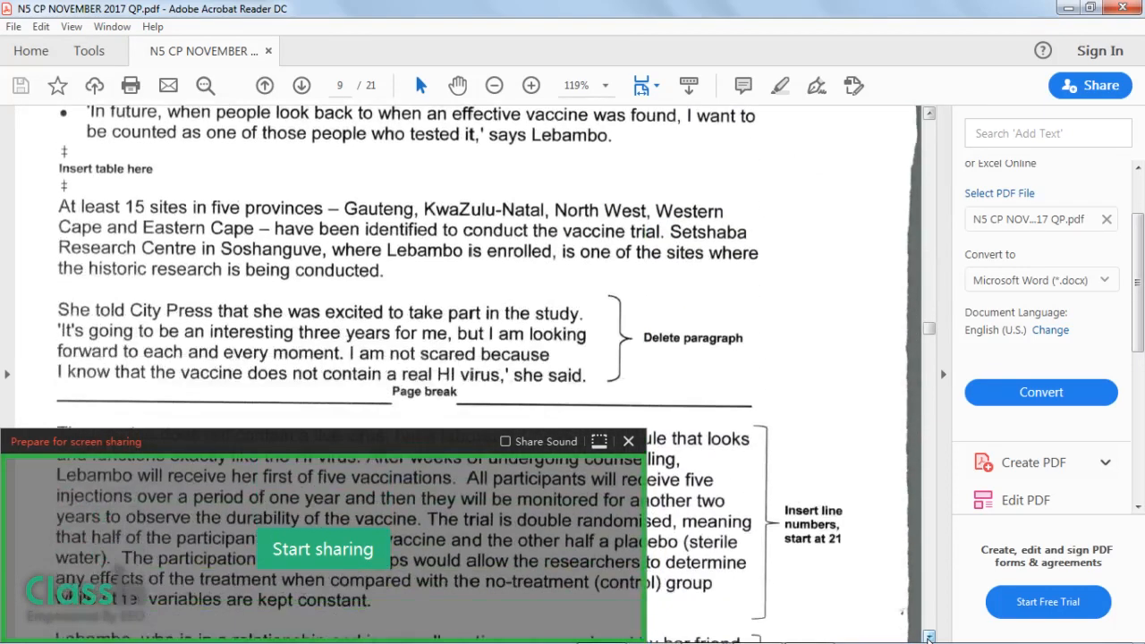
pyautogui.click(928, 637)
pyautogui.click(928, 636)
pyautogui.click(928, 636)
pyautogui.click(928, 637)
pyautogui.click(928, 636)
pyautogui.click(929, 637)
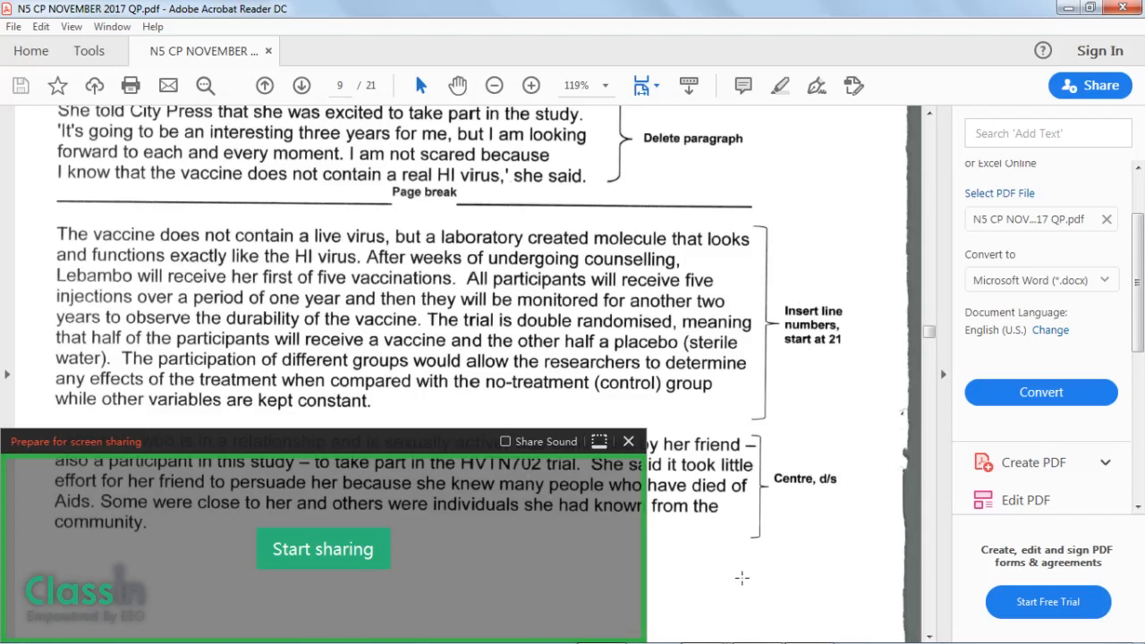
# Step: Return to Word and insert a Next Page section break before the paragraph starting "The vaccine does not contain a live virus"
pyautogui.moveTo(744, 640)
pyautogui.click(821, 629)
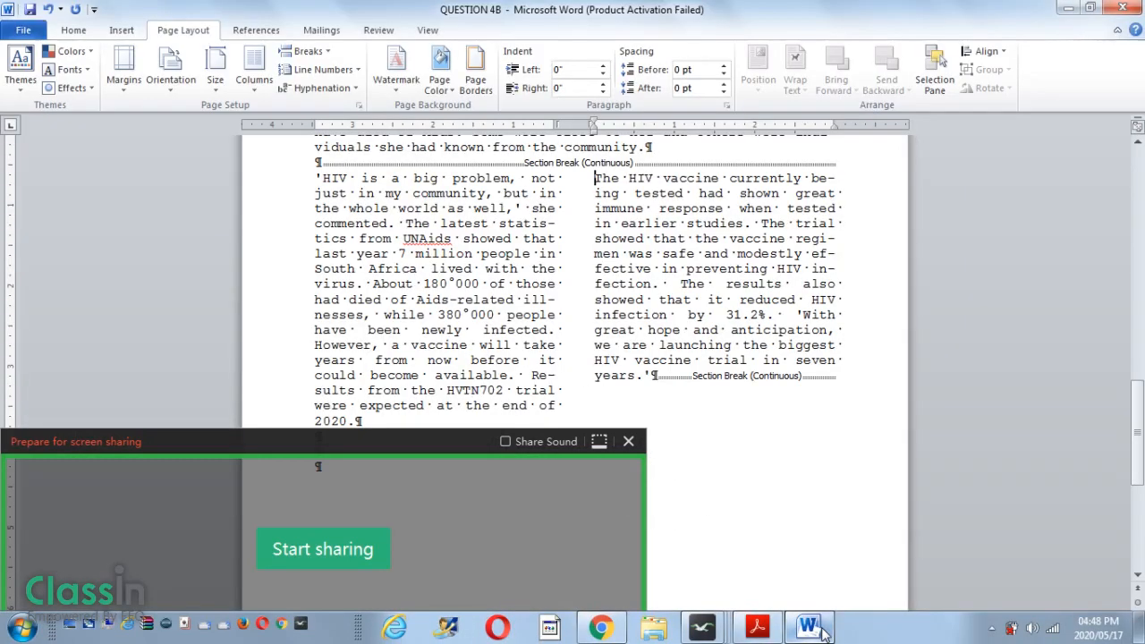
pyautogui.moveTo(1140, 427); pyautogui.dragTo(1100, 306)
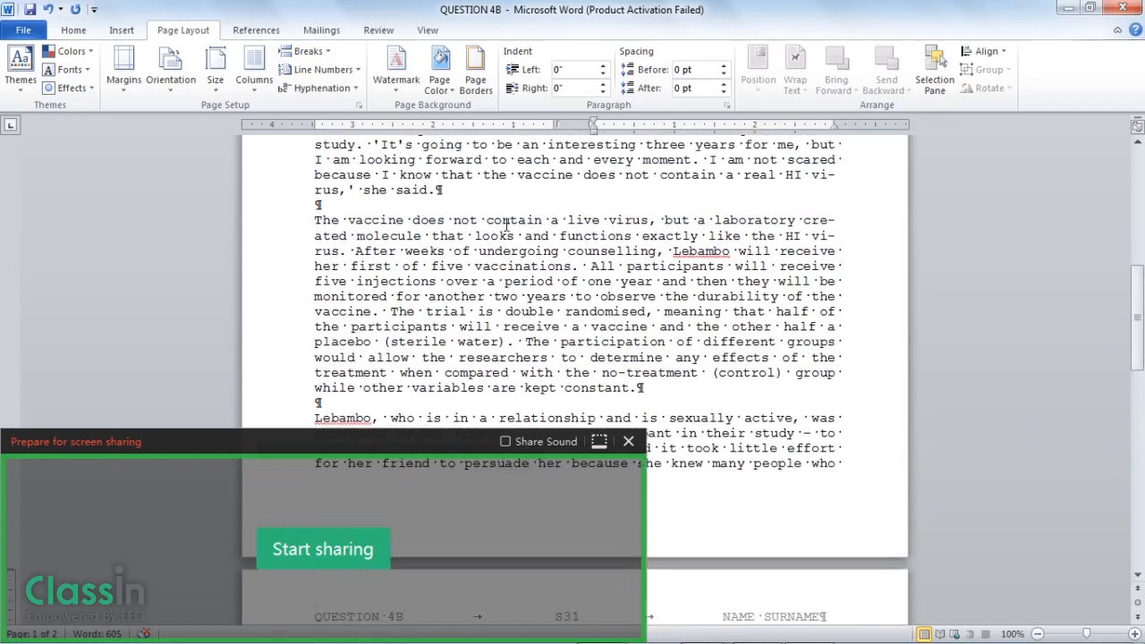
pyautogui.click(313, 220)
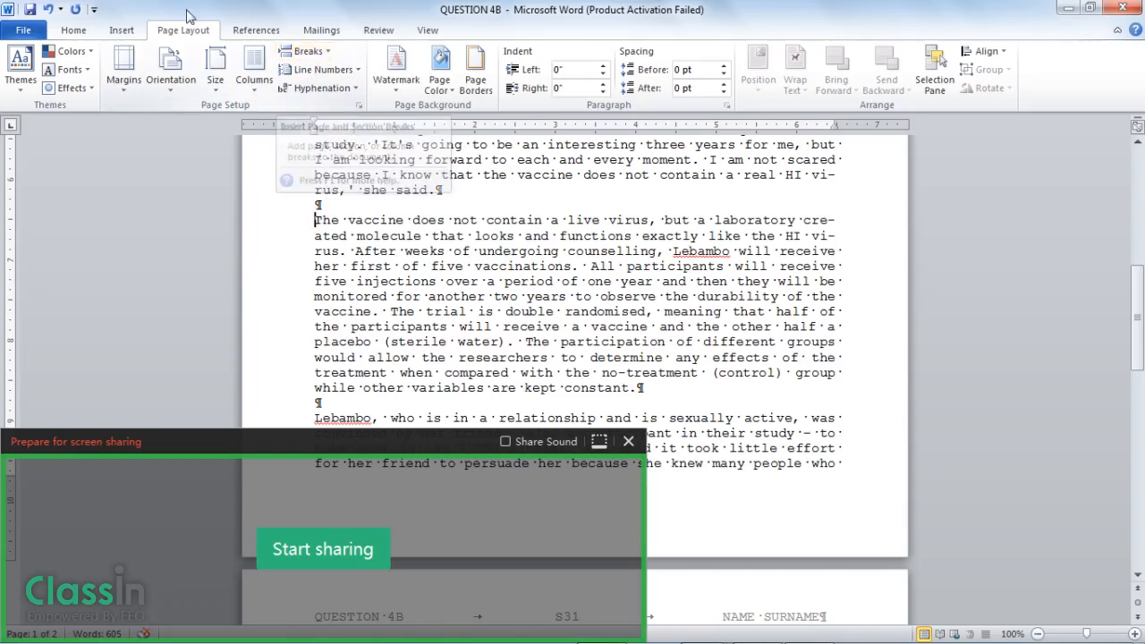
pyautogui.click(329, 56)
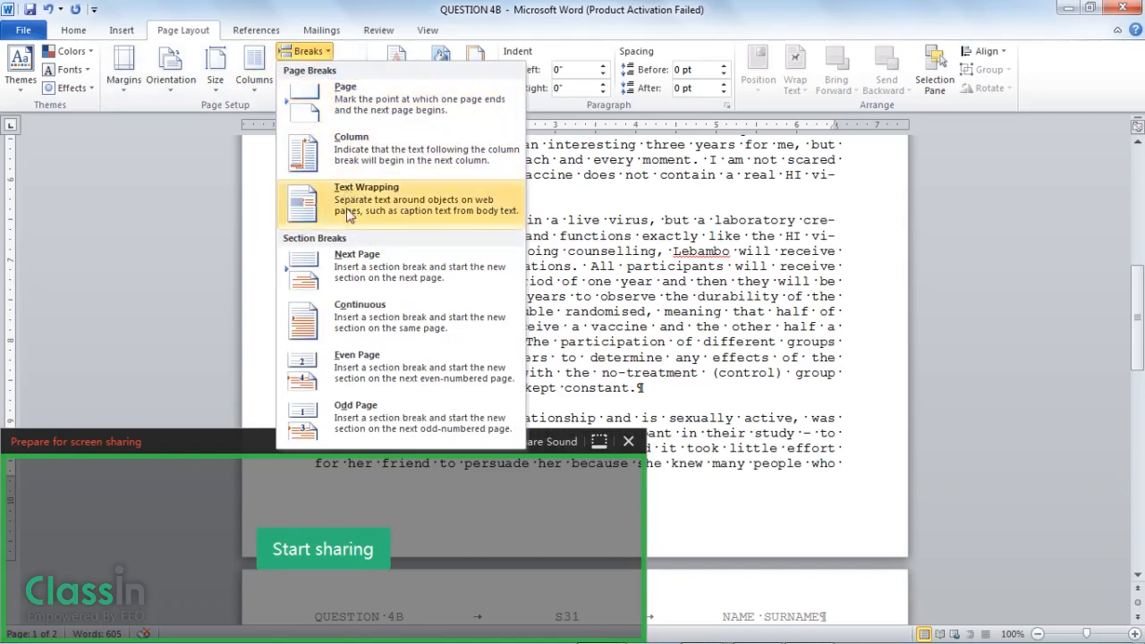
pyautogui.click(349, 260)
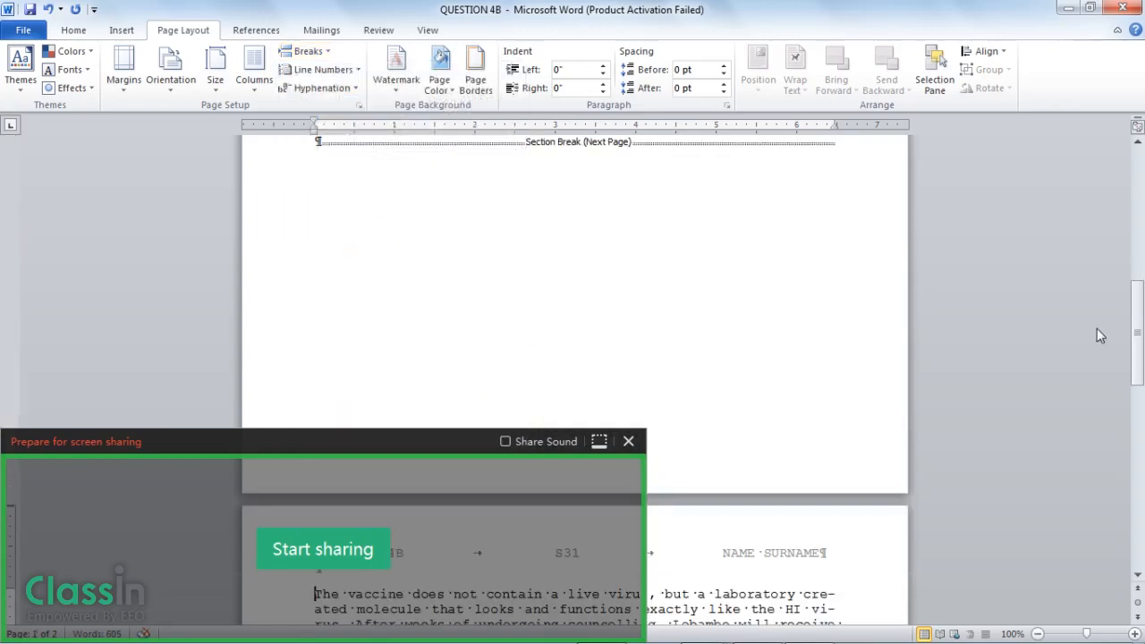
# Step: Insert a Continuous section break directly before "The vaccine does not contain a live virus" on the second page
pyautogui.moveTo(1138, 350); pyautogui.dragTo(1142, 428)
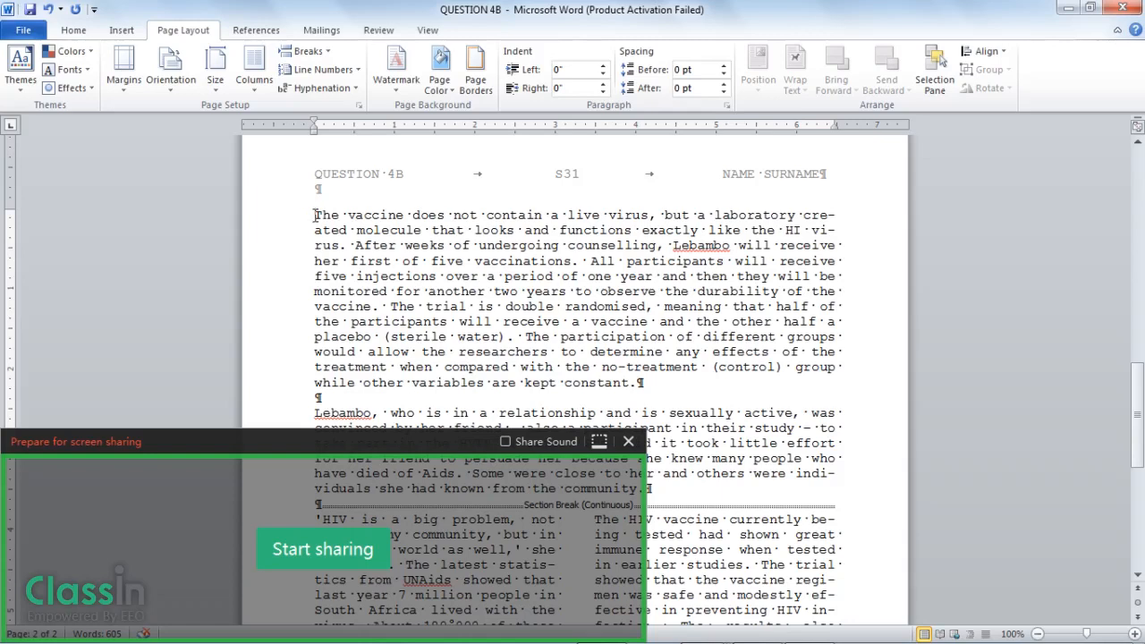
pyautogui.click(307, 55)
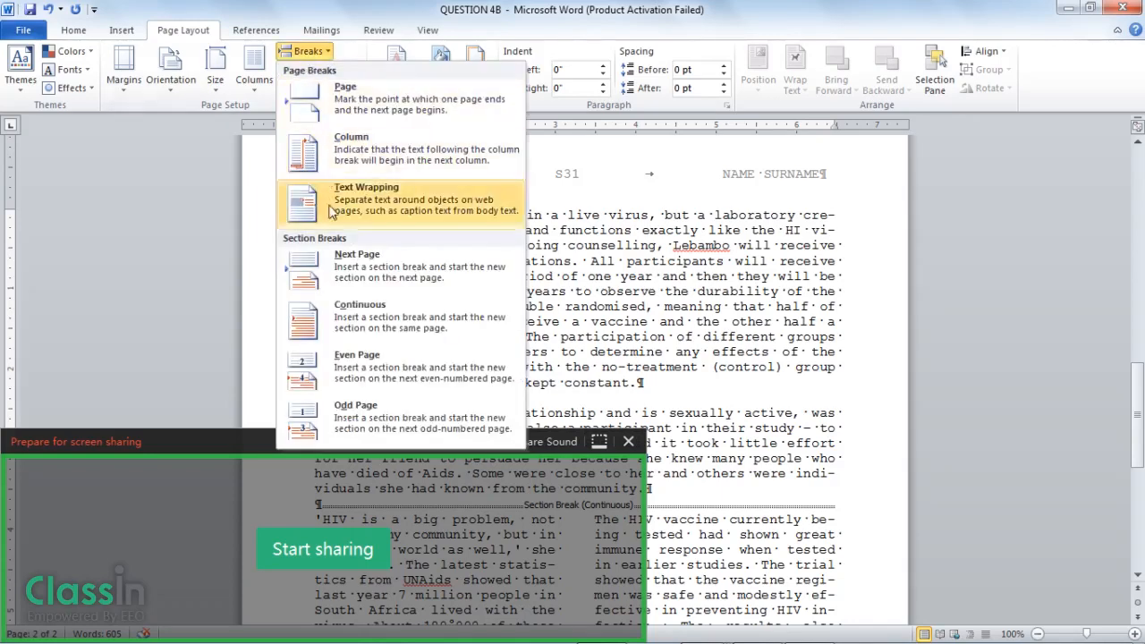
pyautogui.click(336, 318)
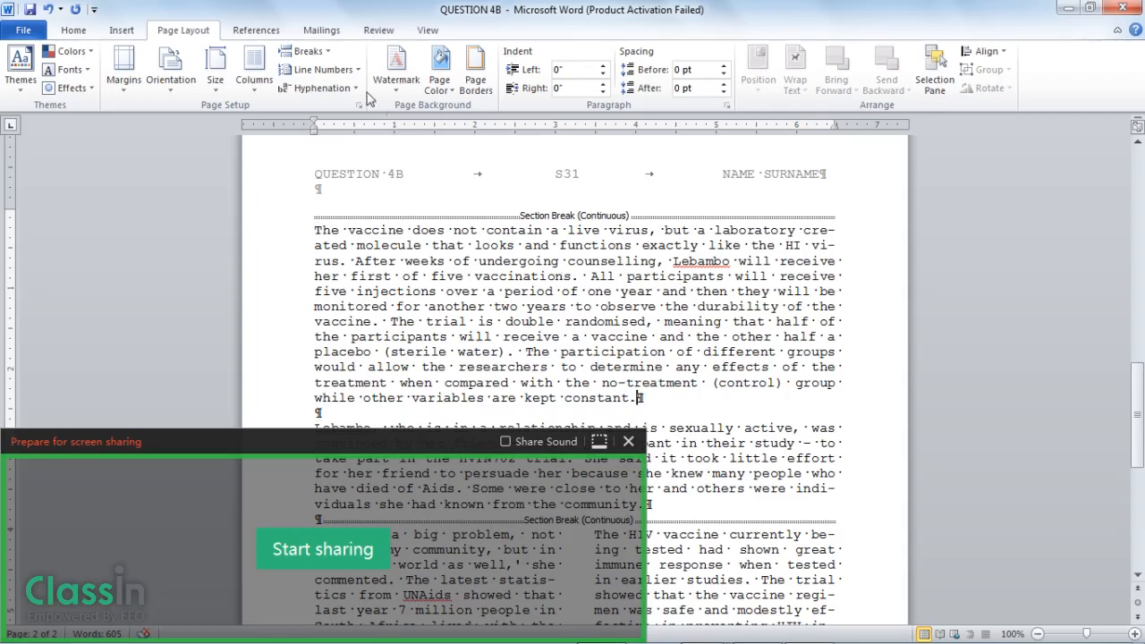
# Step: Insert a Continuous section break after "while other variables are kept constant." and delete the extra empty paragraph below it
pyautogui.click(313, 52)
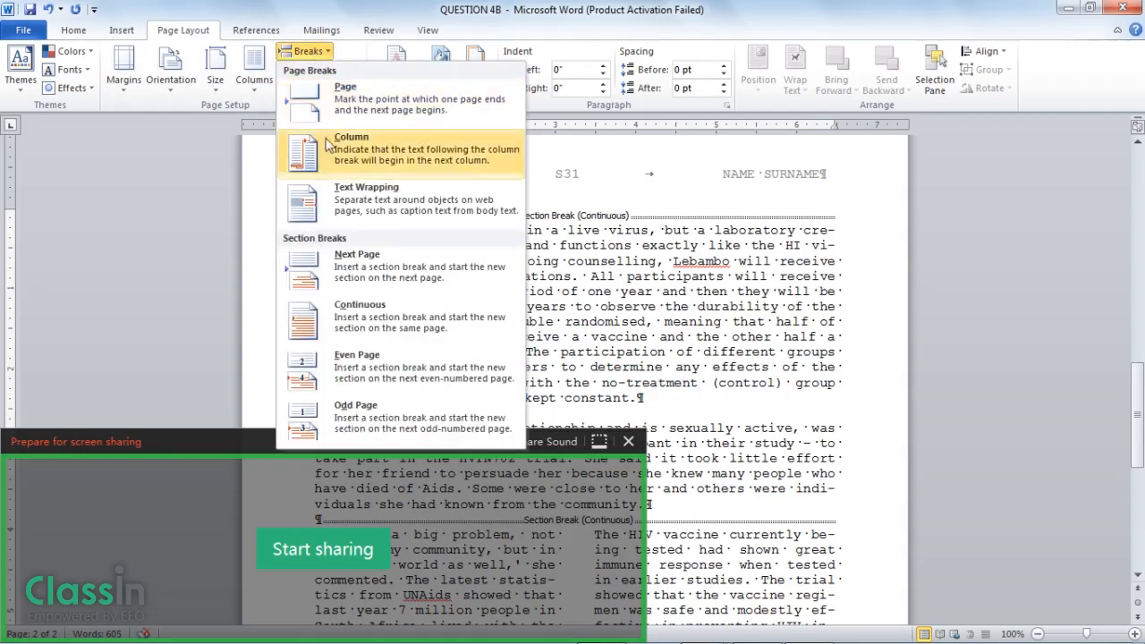
pyautogui.click(344, 305)
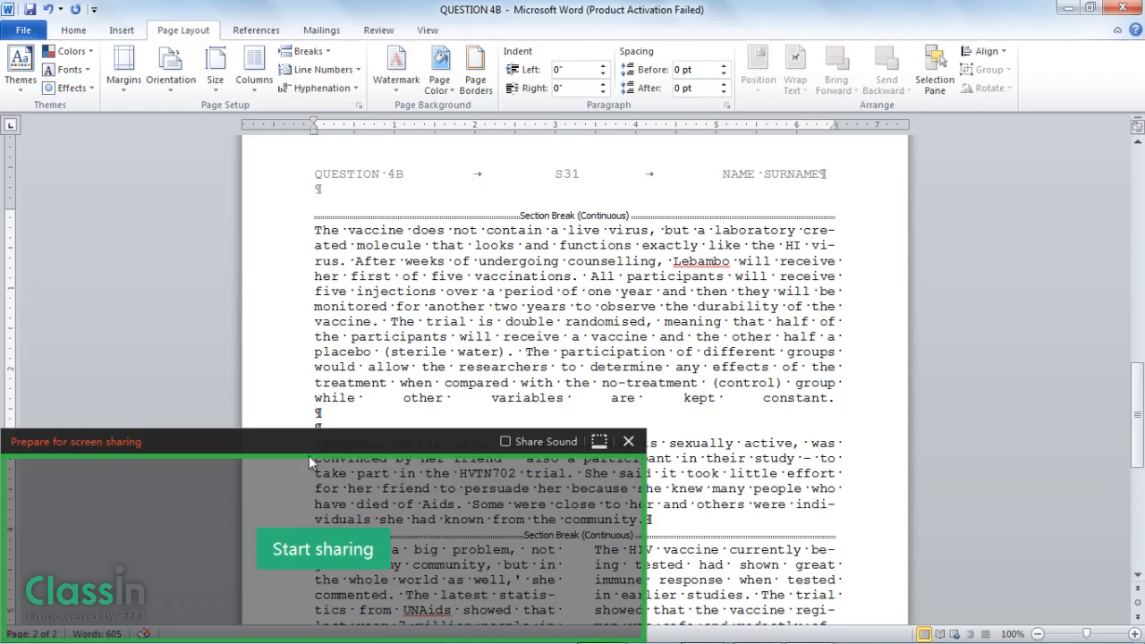
pyautogui.moveTo(1137, 408); pyautogui.dragTo(1137, 420)
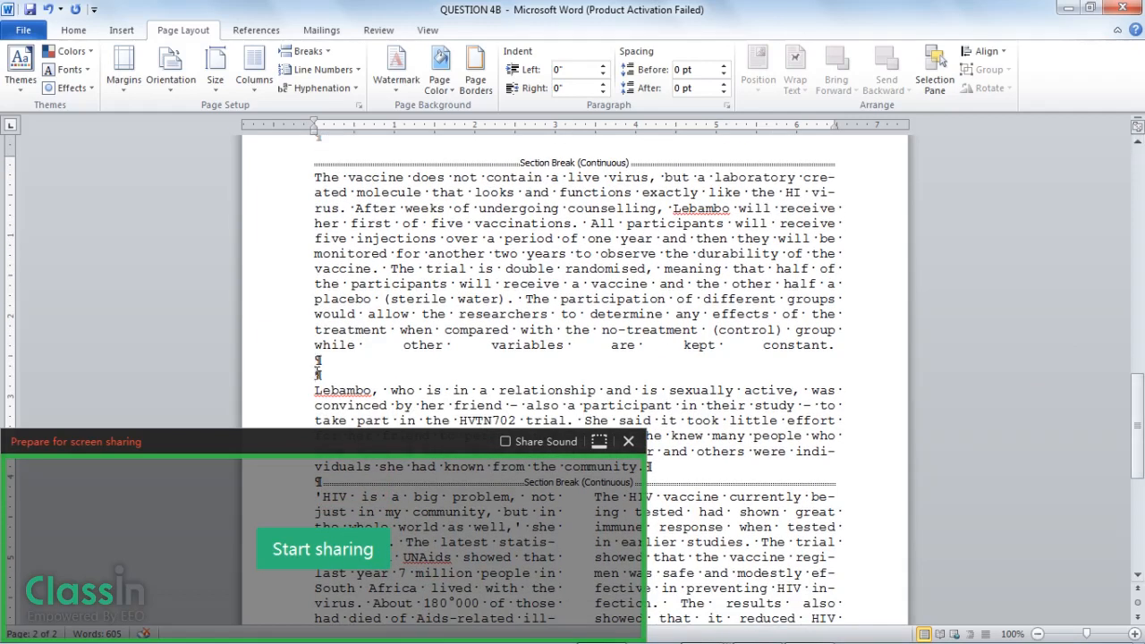
pyautogui.click(316, 374)
pyautogui.press('BackSpace')
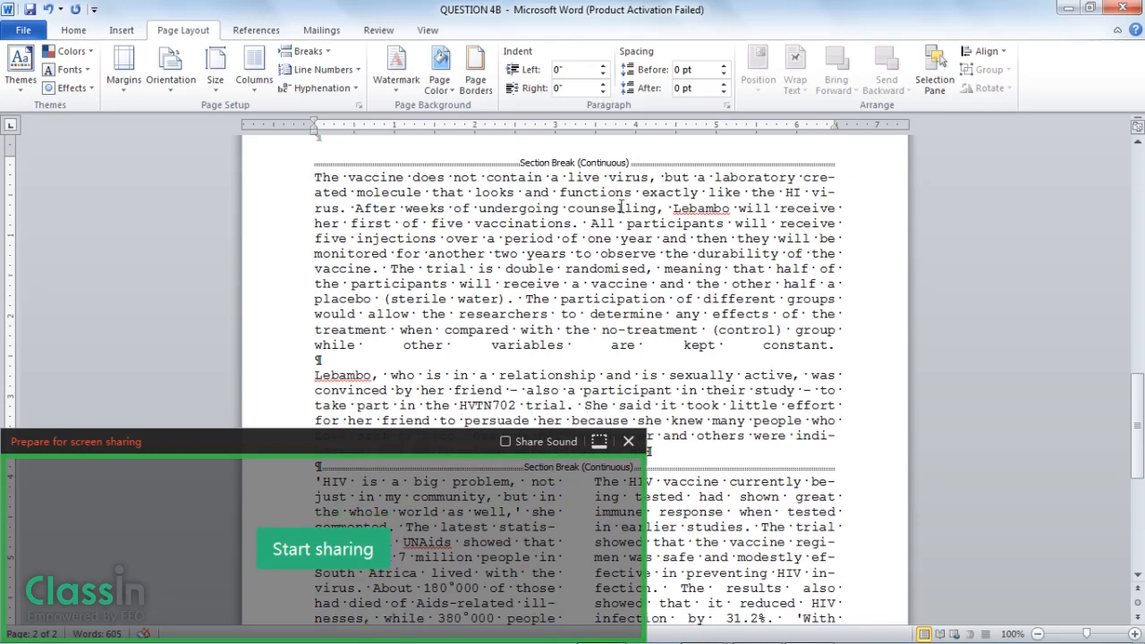
# Step: Try line numbering starting at 21 on the paragraph beginning "The vaccine does not contain a live virus", and undo it
pyautogui.click(837, 345)
pyautogui.moveTo(314, 176); pyautogui.dragTo(830, 345)
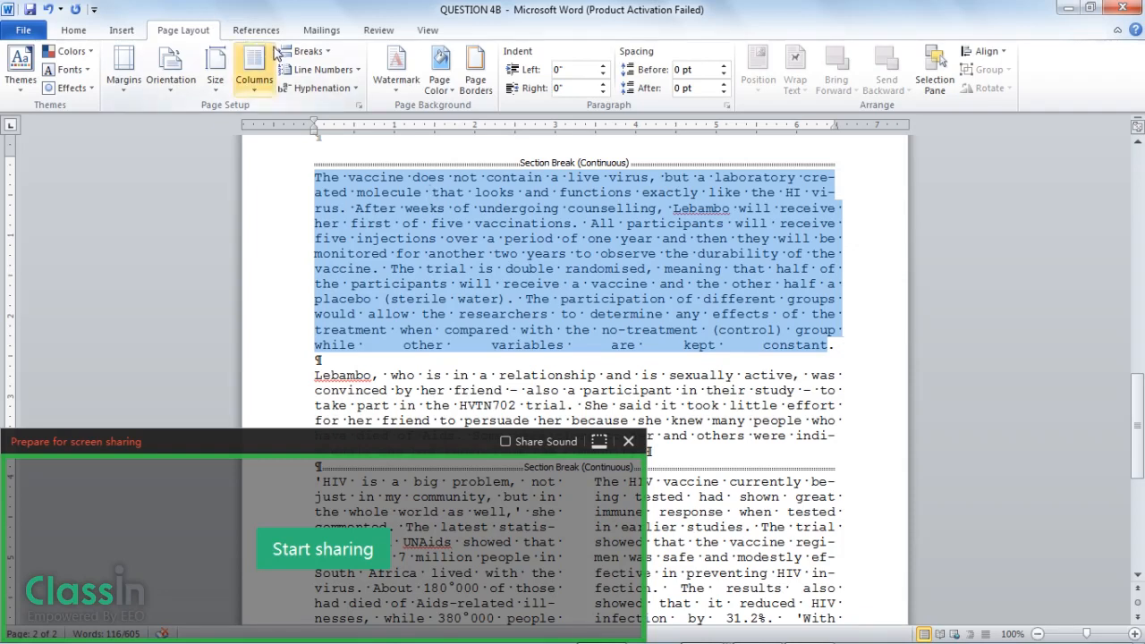
pyautogui.click(326, 75)
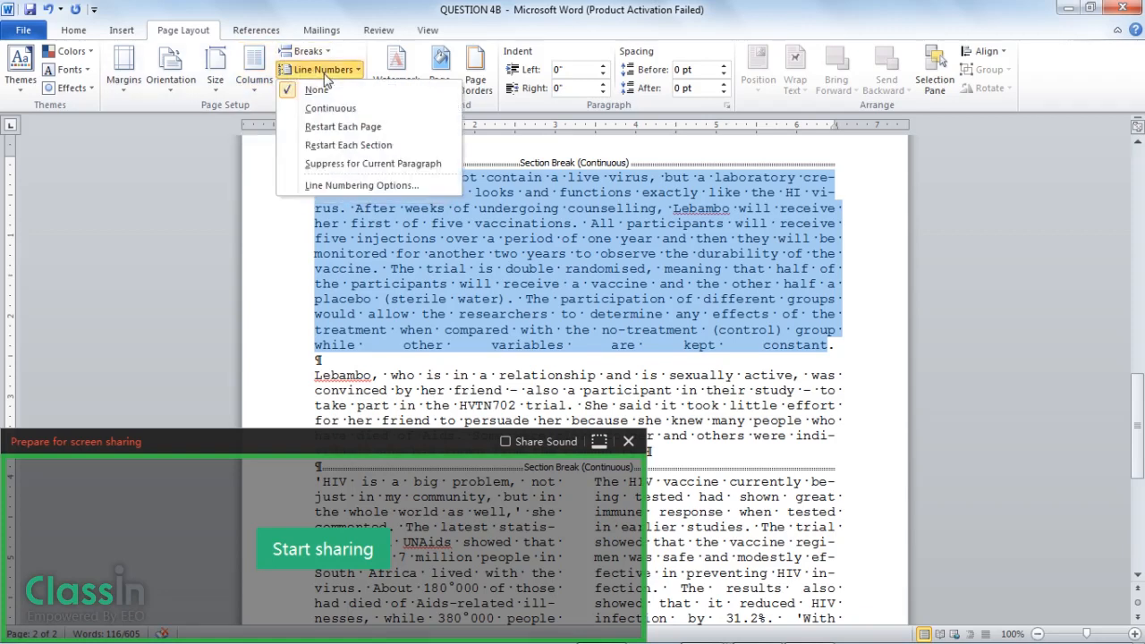
pyautogui.click(317, 186)
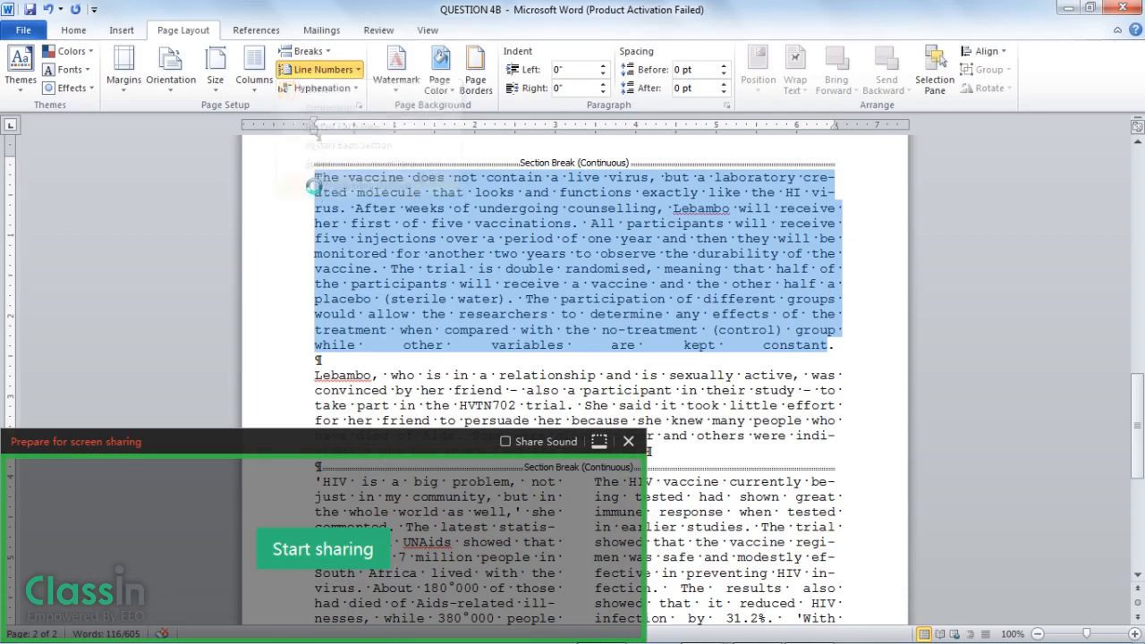
pyautogui.moveTo(616, 44); pyautogui.dragTo(743, 36)
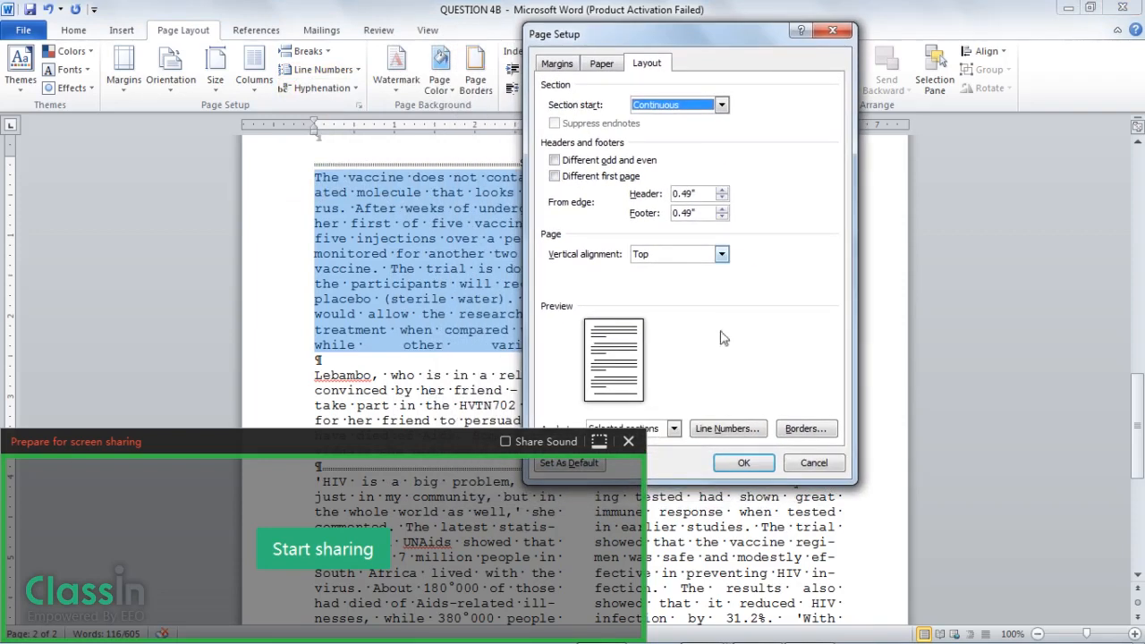
pyautogui.click(730, 430)
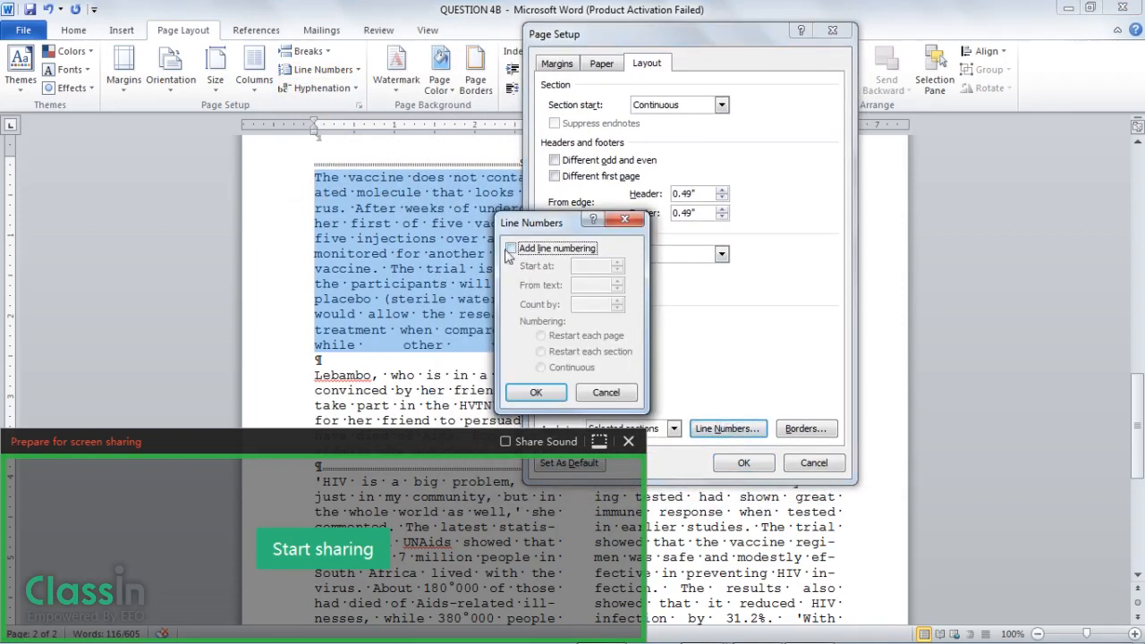
pyautogui.click(510, 249)
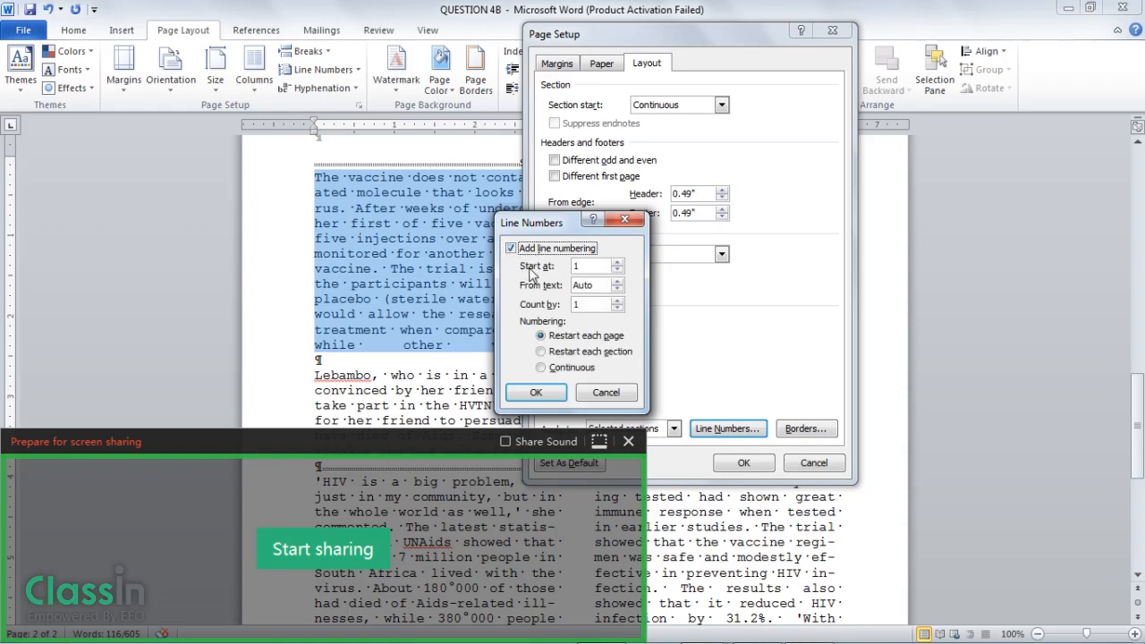
pyautogui.click(574, 267)
pyautogui.write('2')
pyautogui.click(537, 393)
pyautogui.click(739, 463)
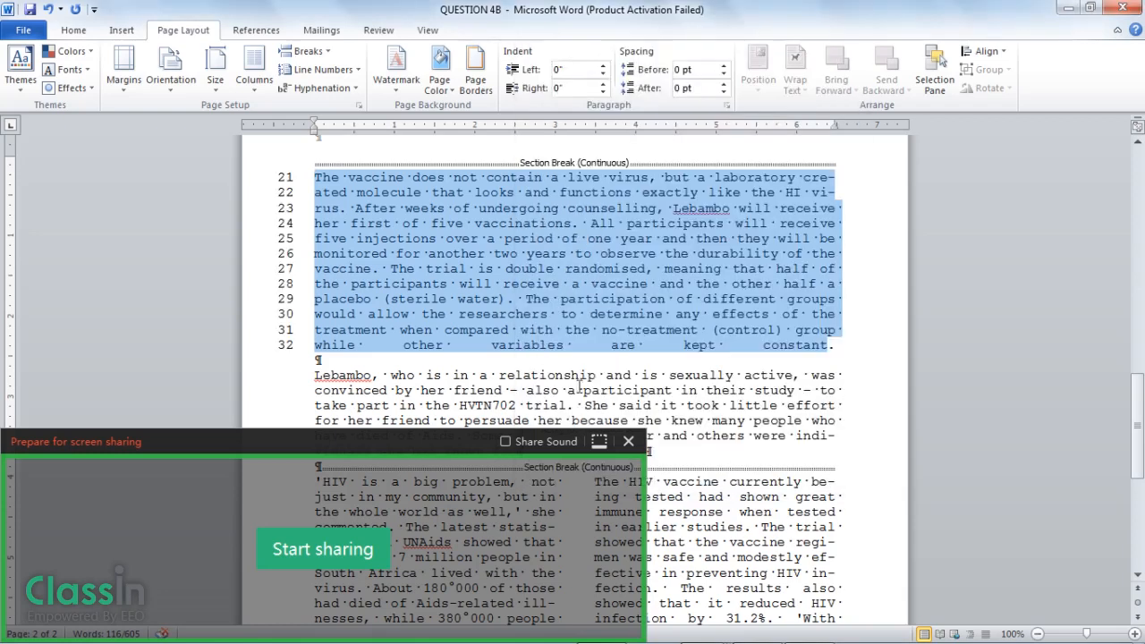
pyautogui.click(49, 10)
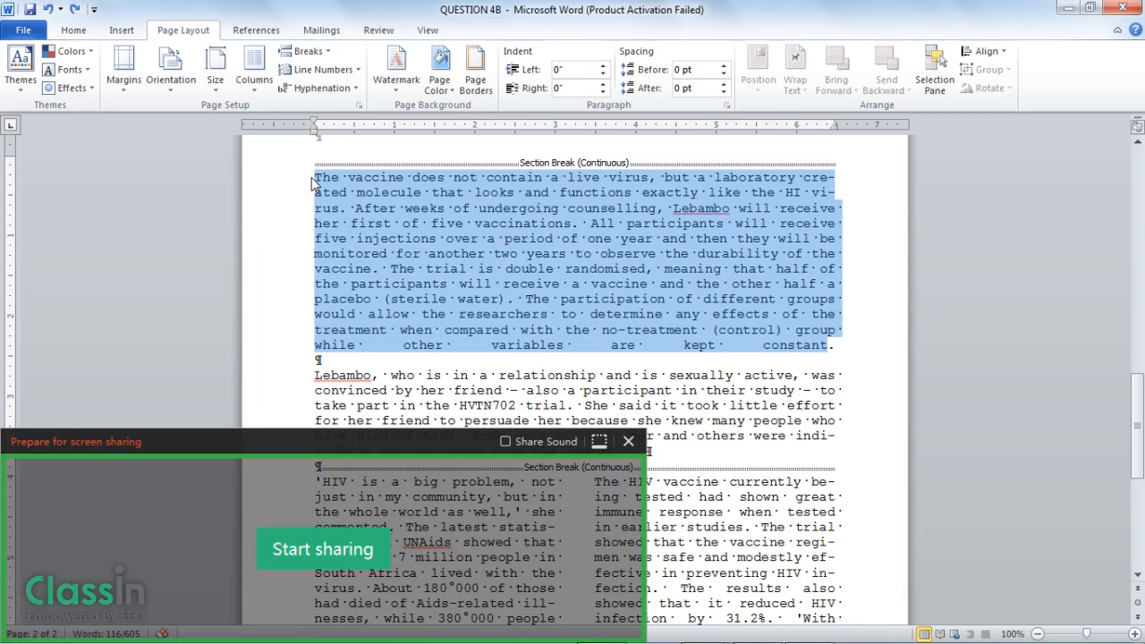
# Step: Select the text from "The vaccine does not contain" to "kept constant" and add line numbering to its section, starting at 21
pyautogui.click(839, 347)
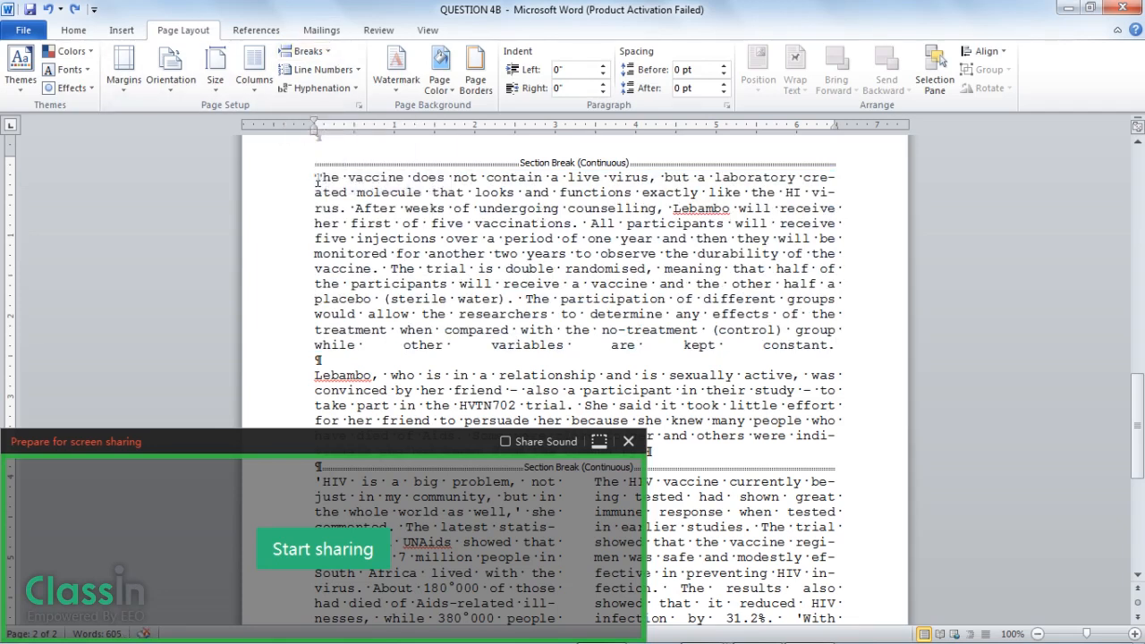
pyautogui.moveTo(315, 177); pyautogui.dragTo(832, 359)
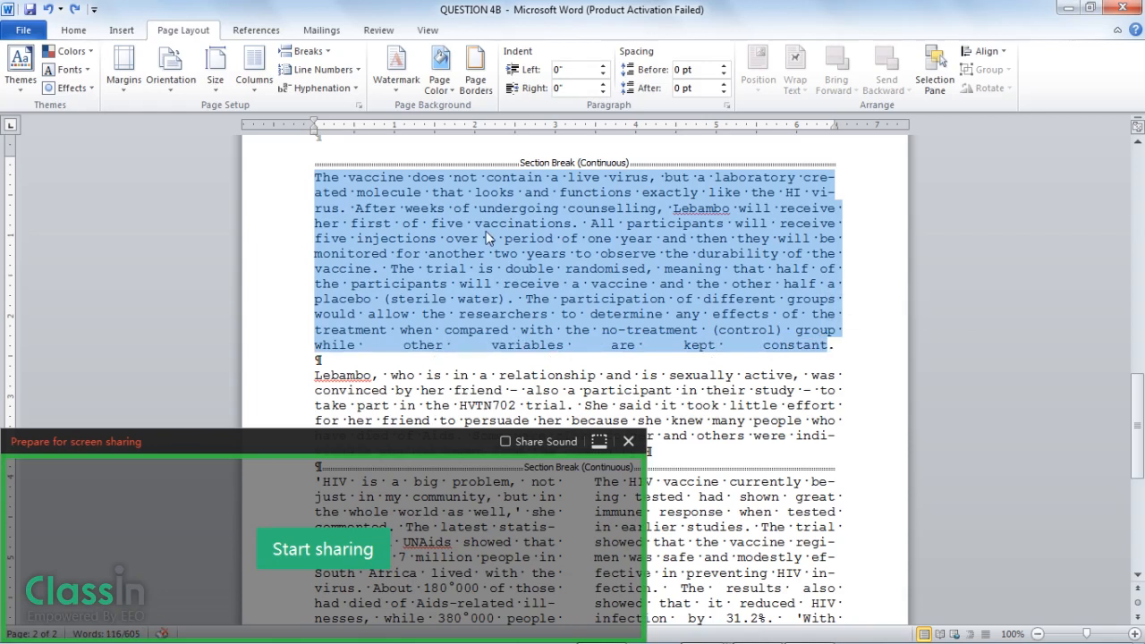
pyautogui.click(320, 72)
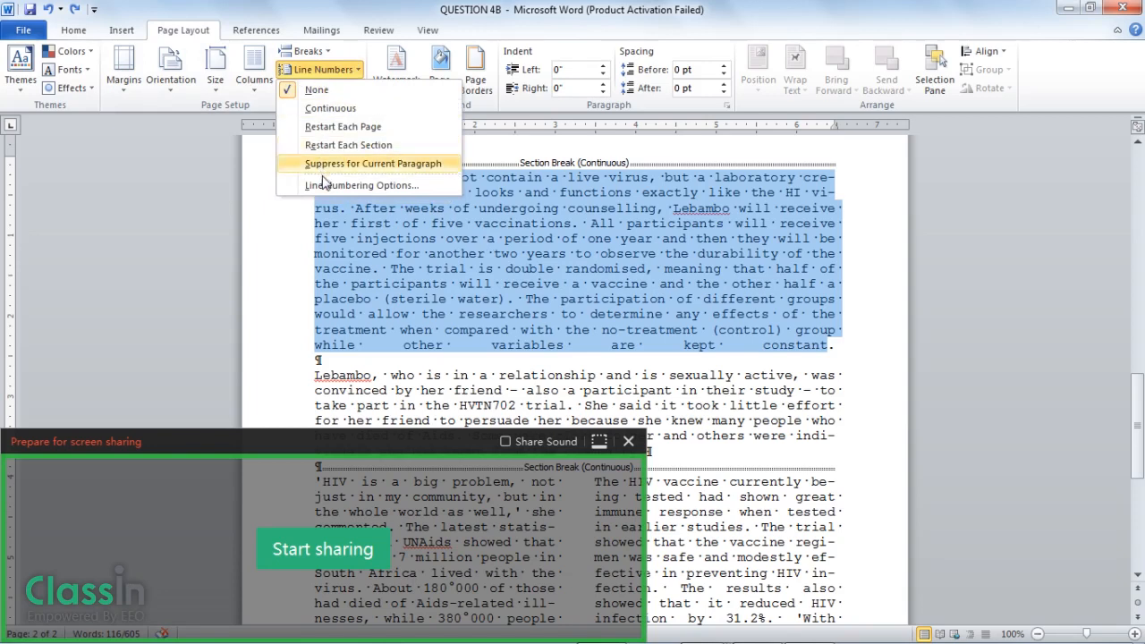
pyautogui.click(325, 184)
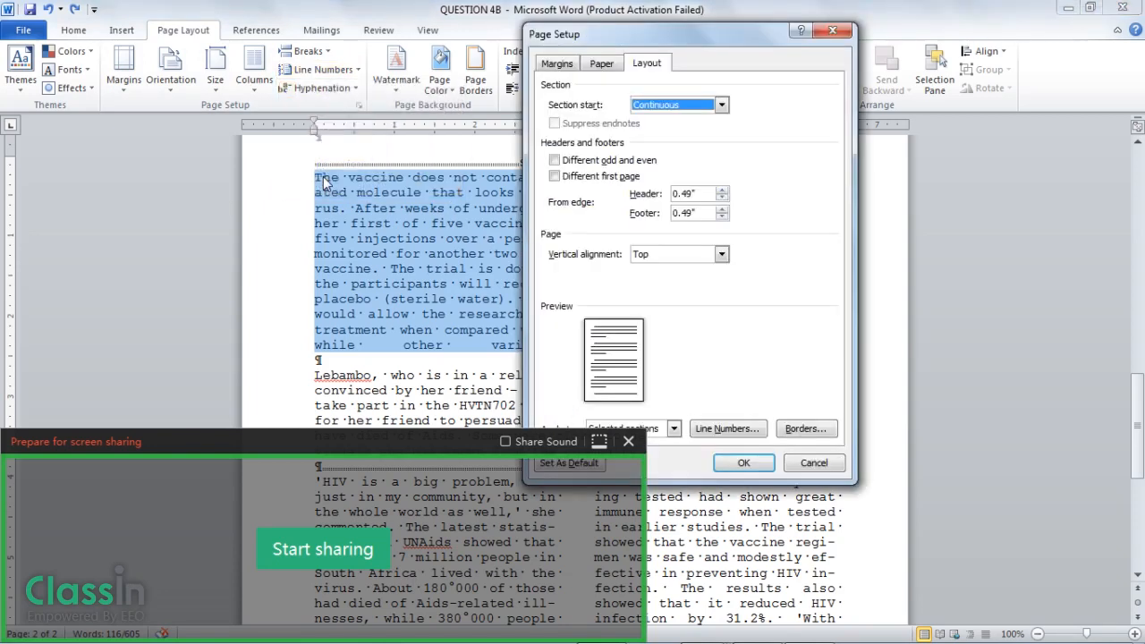
pyautogui.click(728, 429)
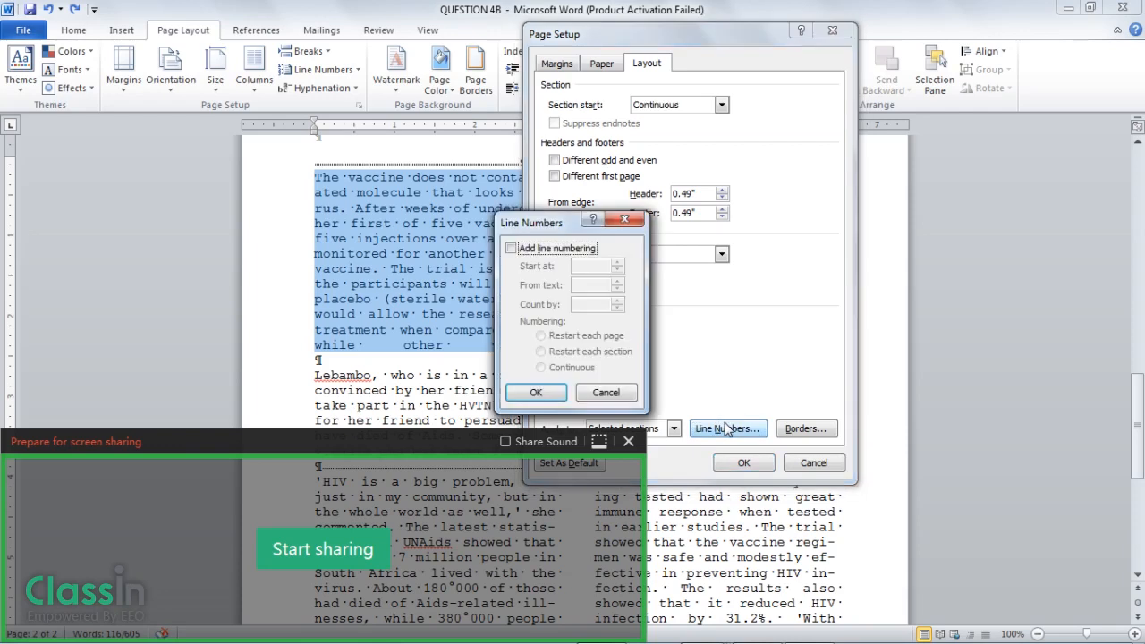
pyautogui.click(510, 247)
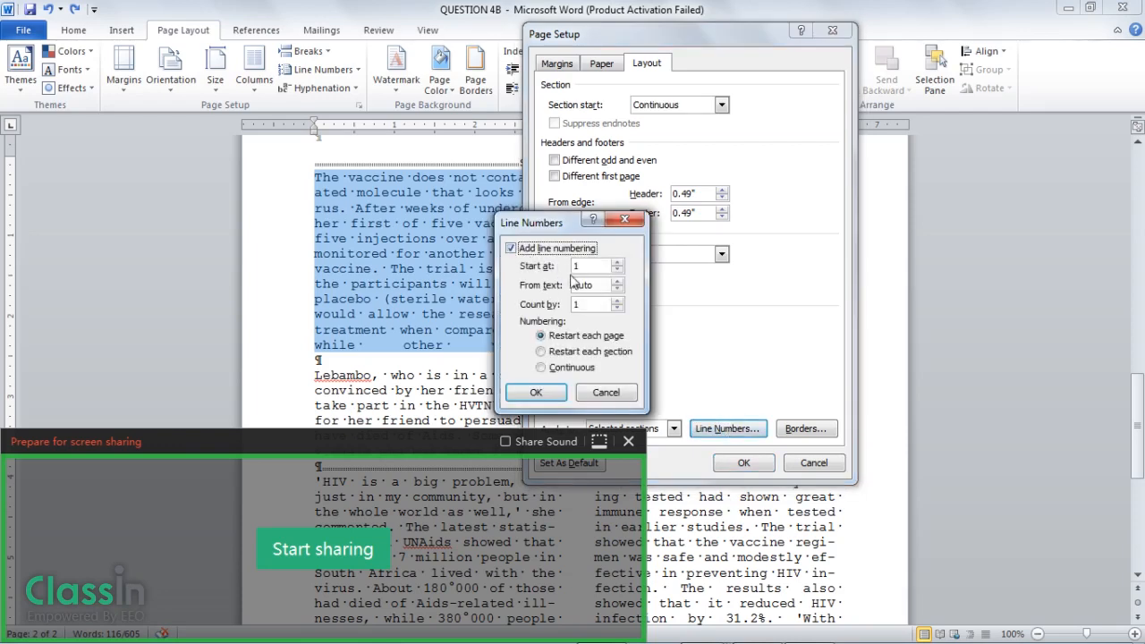
pyautogui.click(574, 268)
pyautogui.write('2')
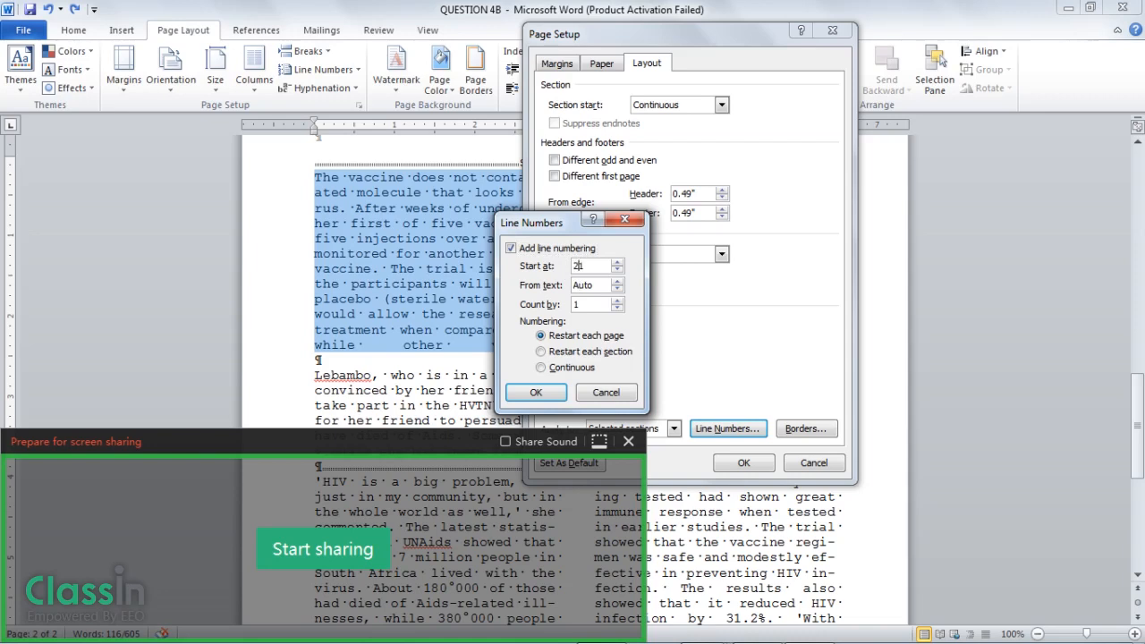
pyautogui.click(535, 394)
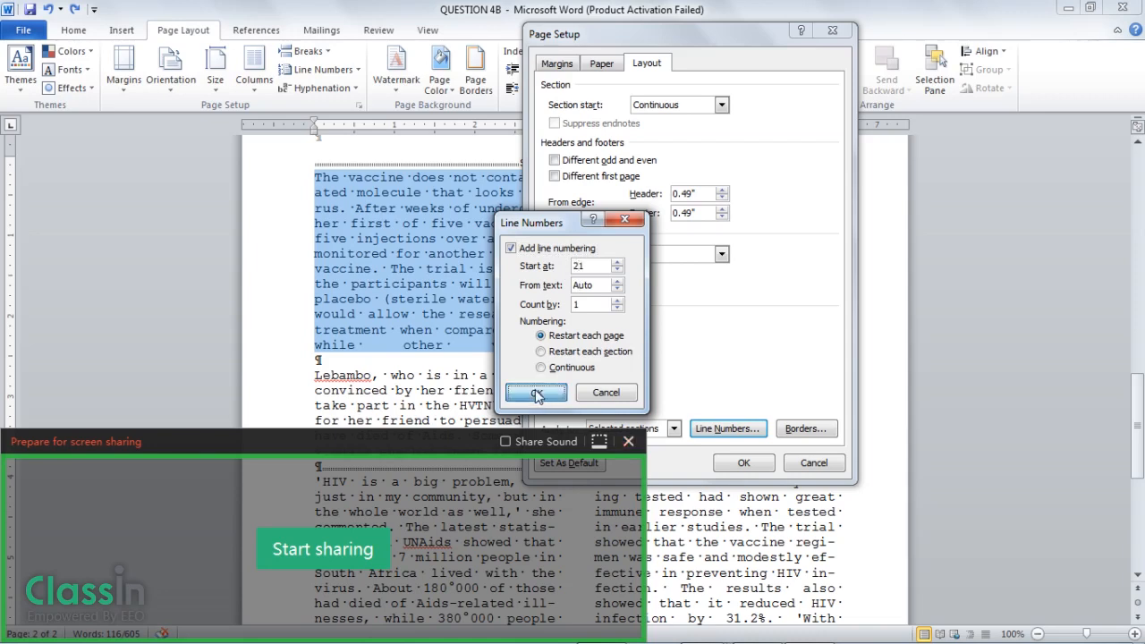
pyautogui.click(743, 464)
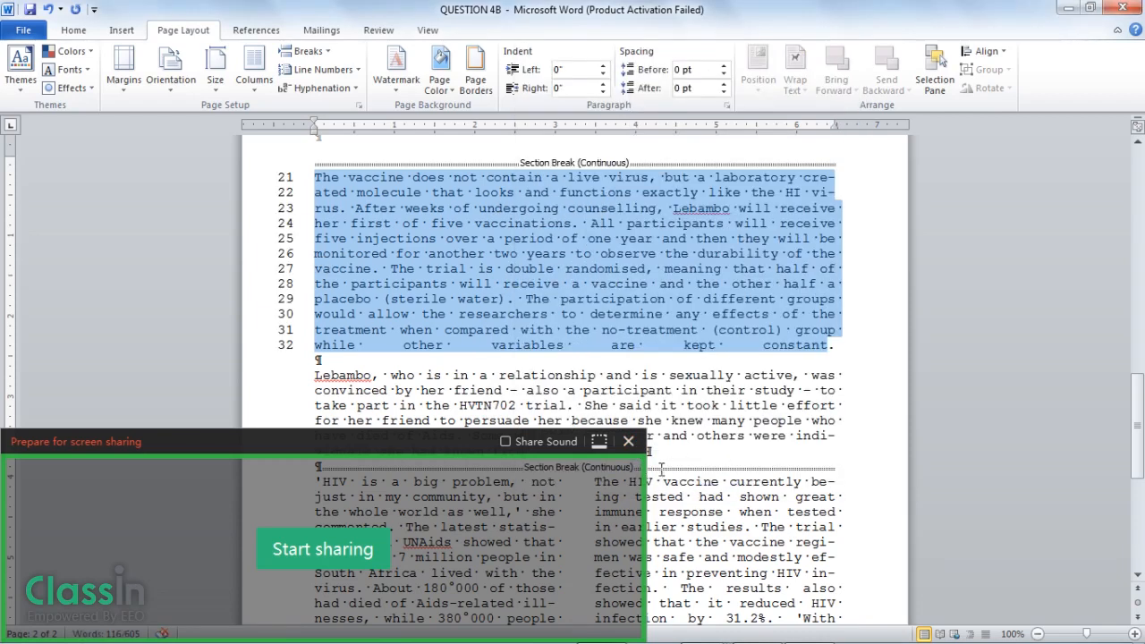
pyautogui.moveTo(716, 642)
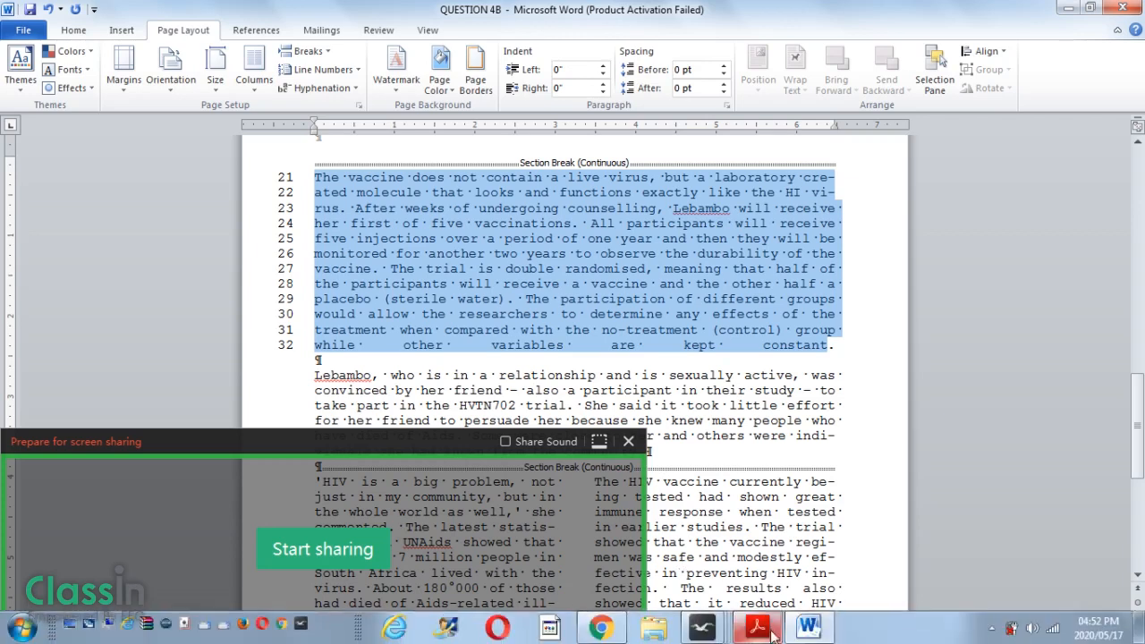
pyautogui.click(705, 634)
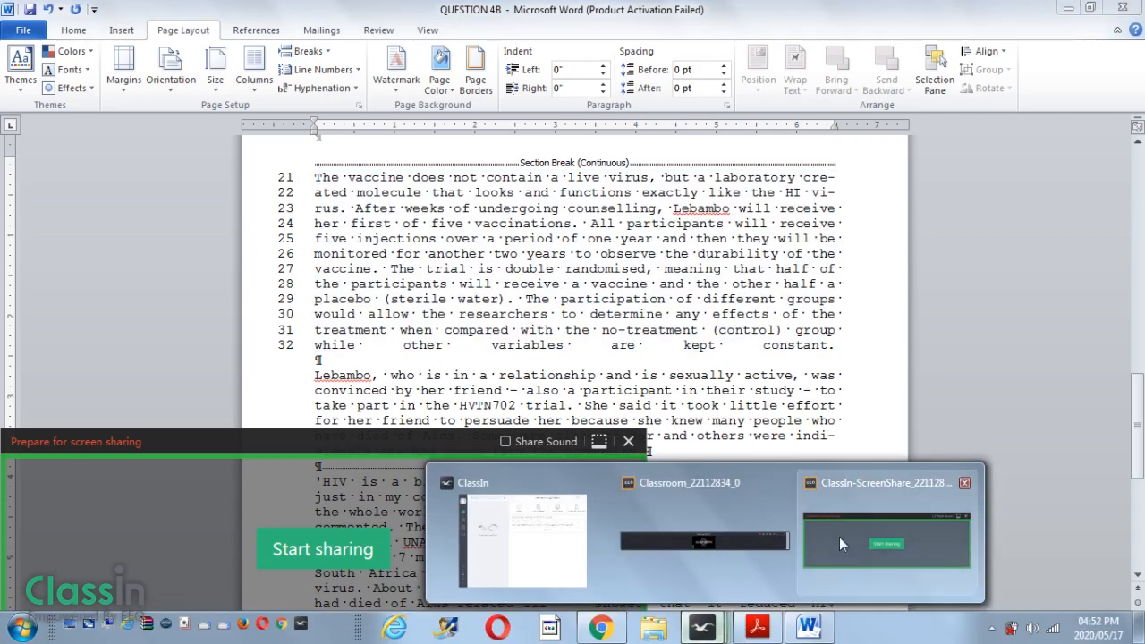
pyautogui.click(746, 543)
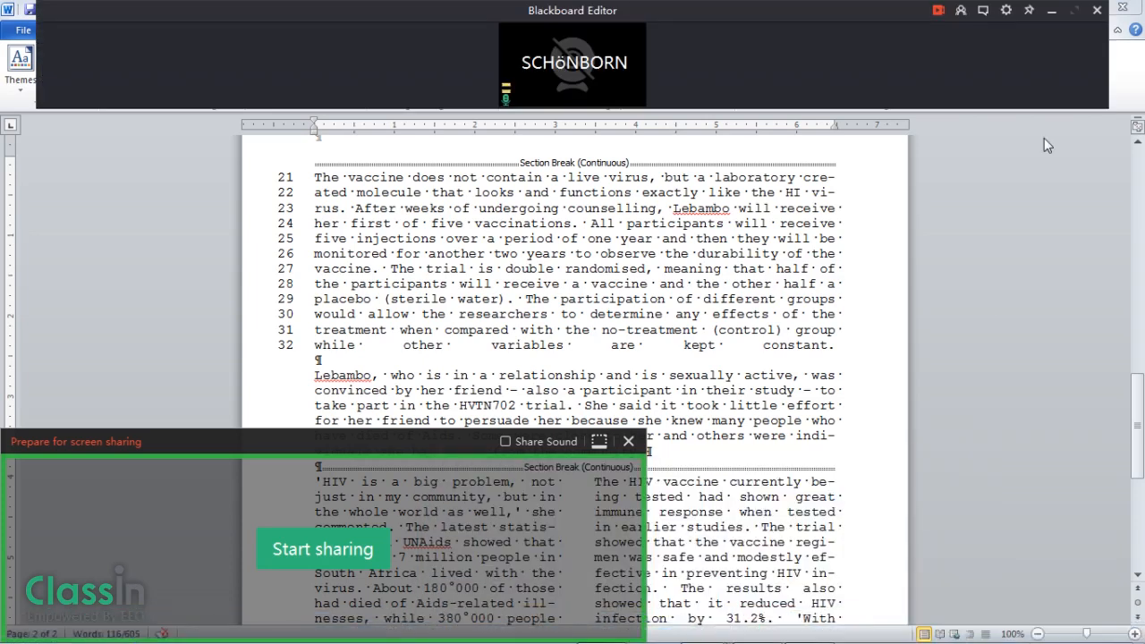
pyautogui.click(936, 10)
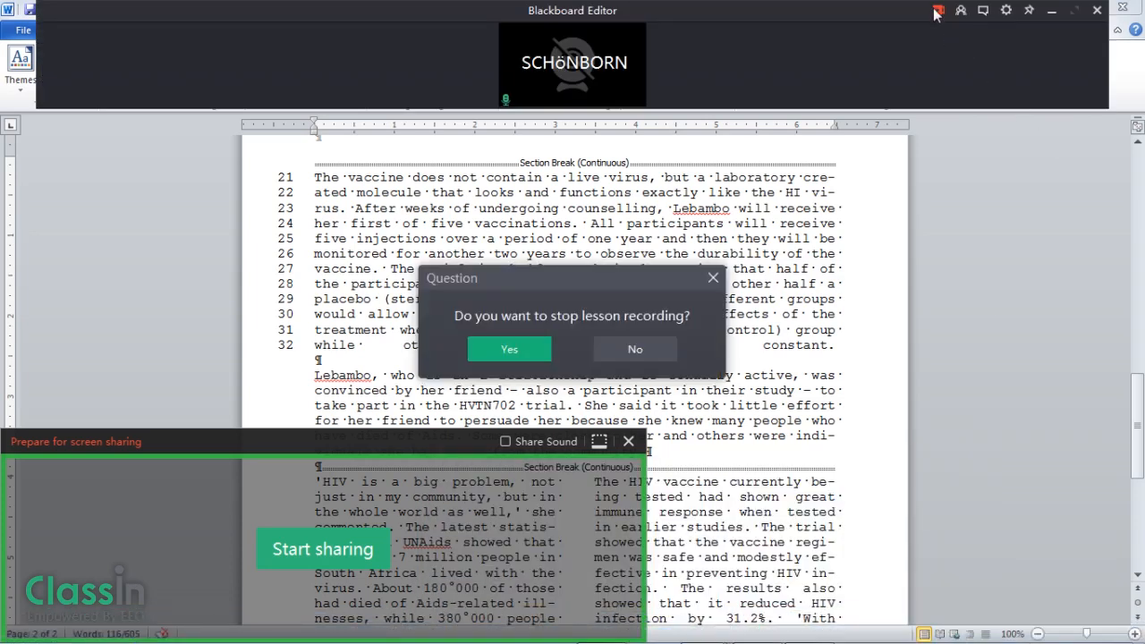